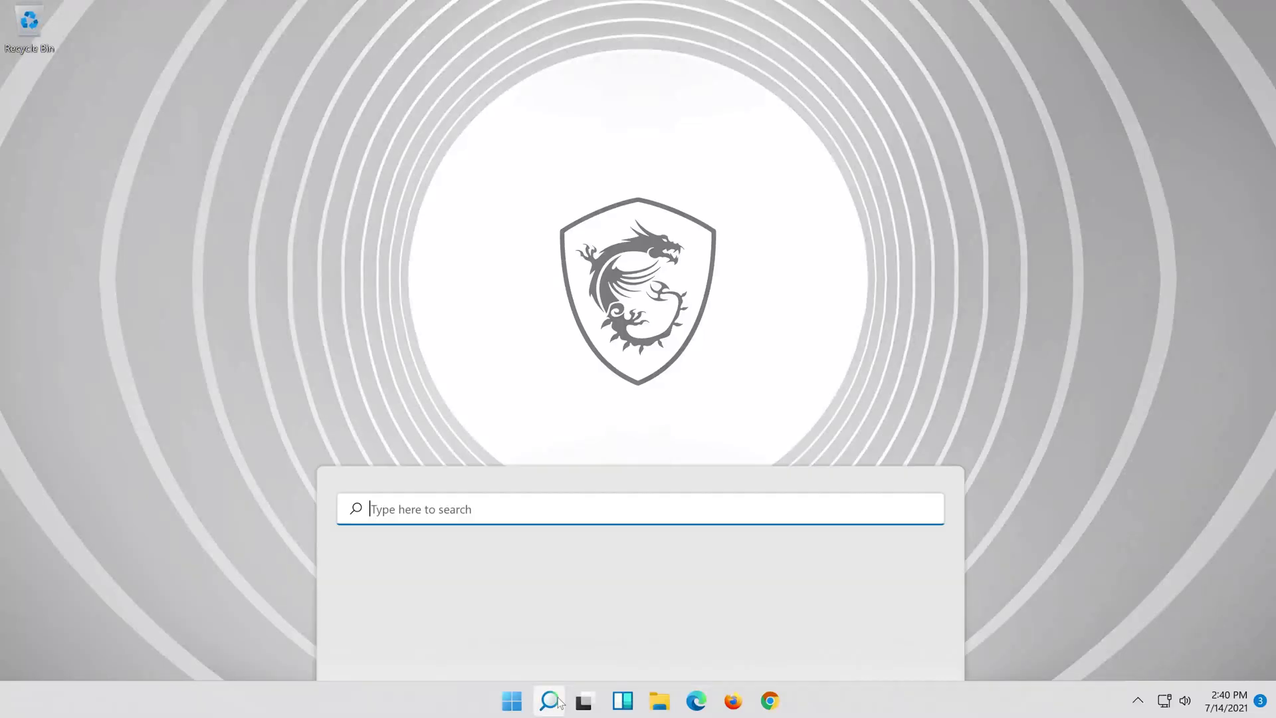
# Search Windows for 'device manager' and launch Device Manager from the results.
pyautogui.write('de')
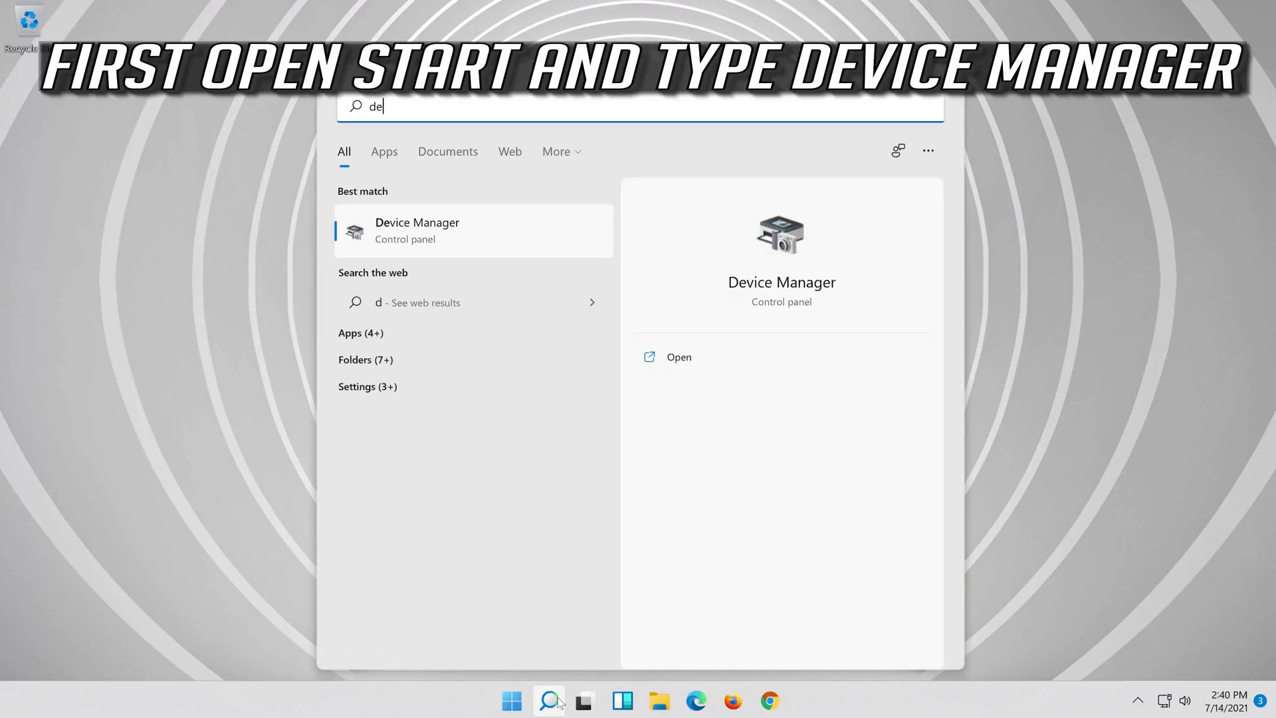
pyautogui.write('vice ma')
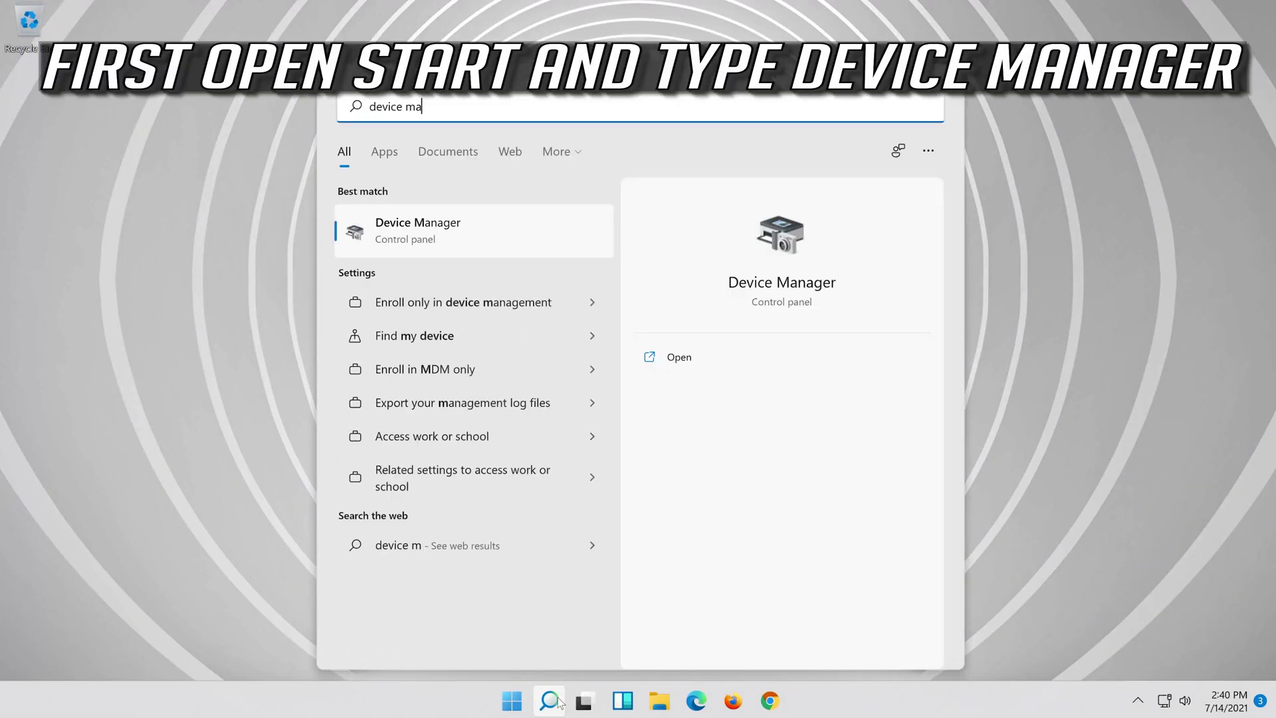
pyautogui.write('nager')
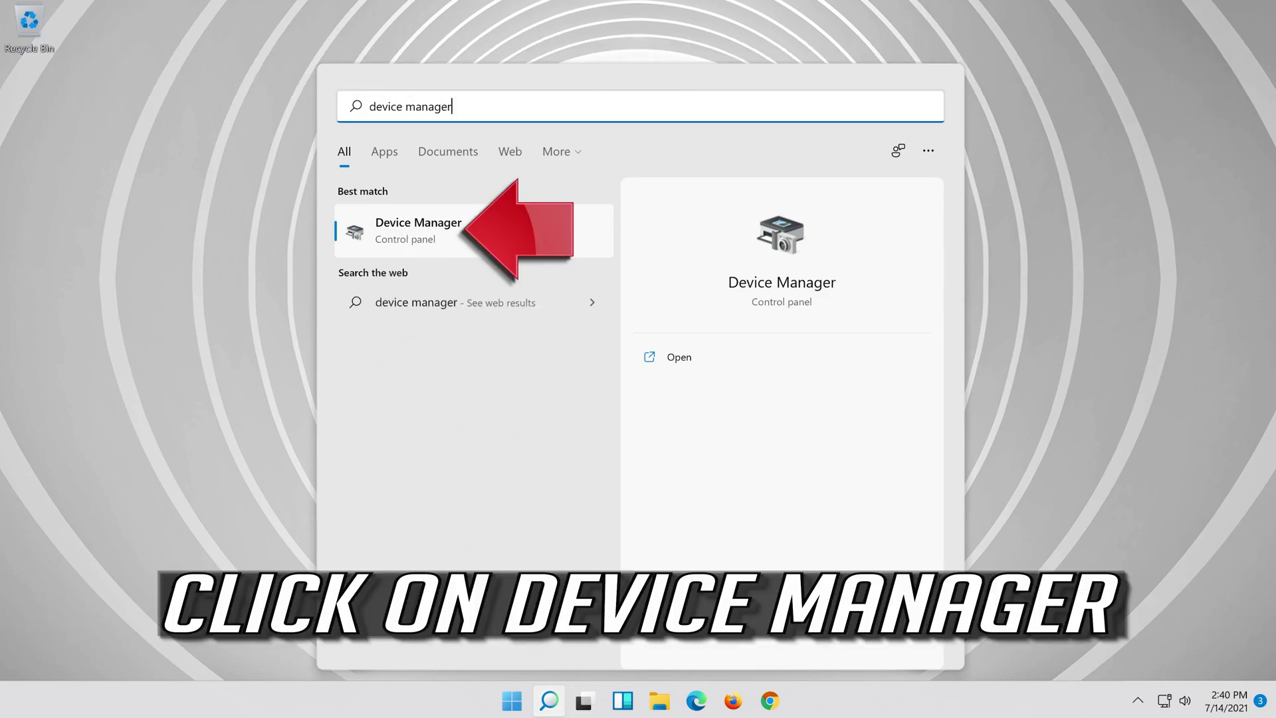
pyautogui.click(528, 234)
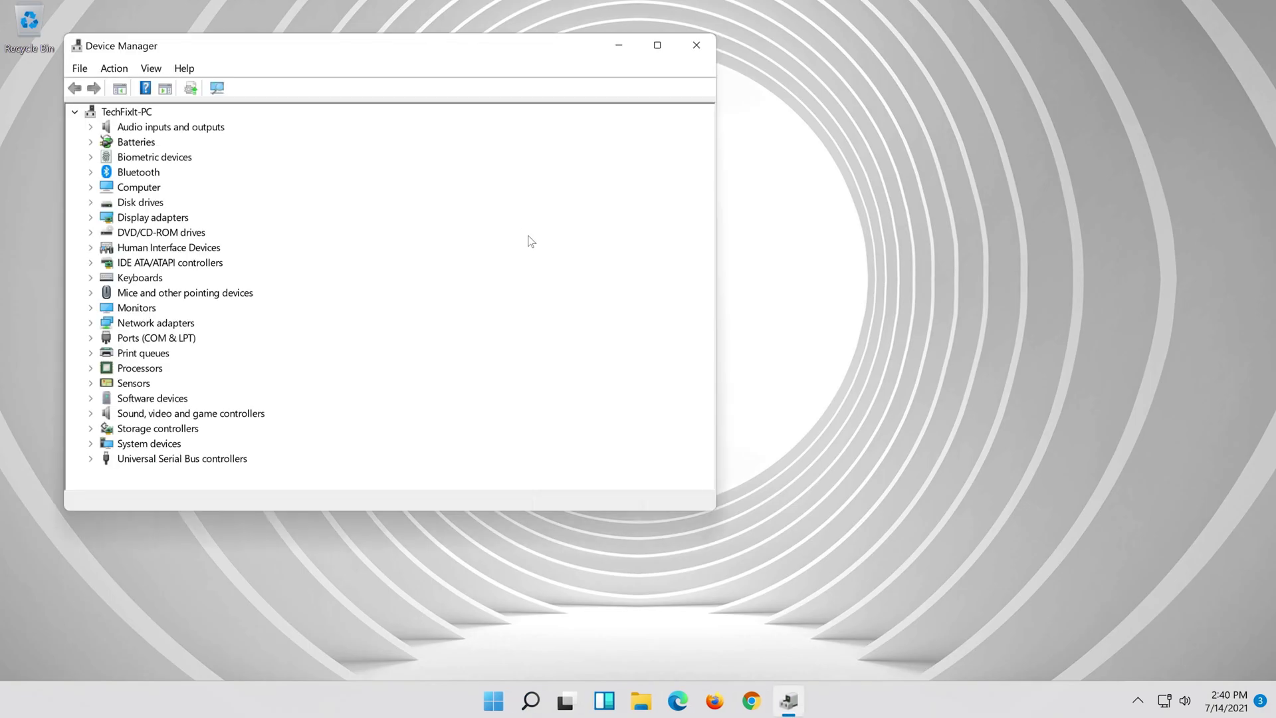
# Center the window and open High Definition Audio Device Properties under Sound, video and game controllers.
pyautogui.moveTo(418, 48); pyautogui.dragTo(729, 65)
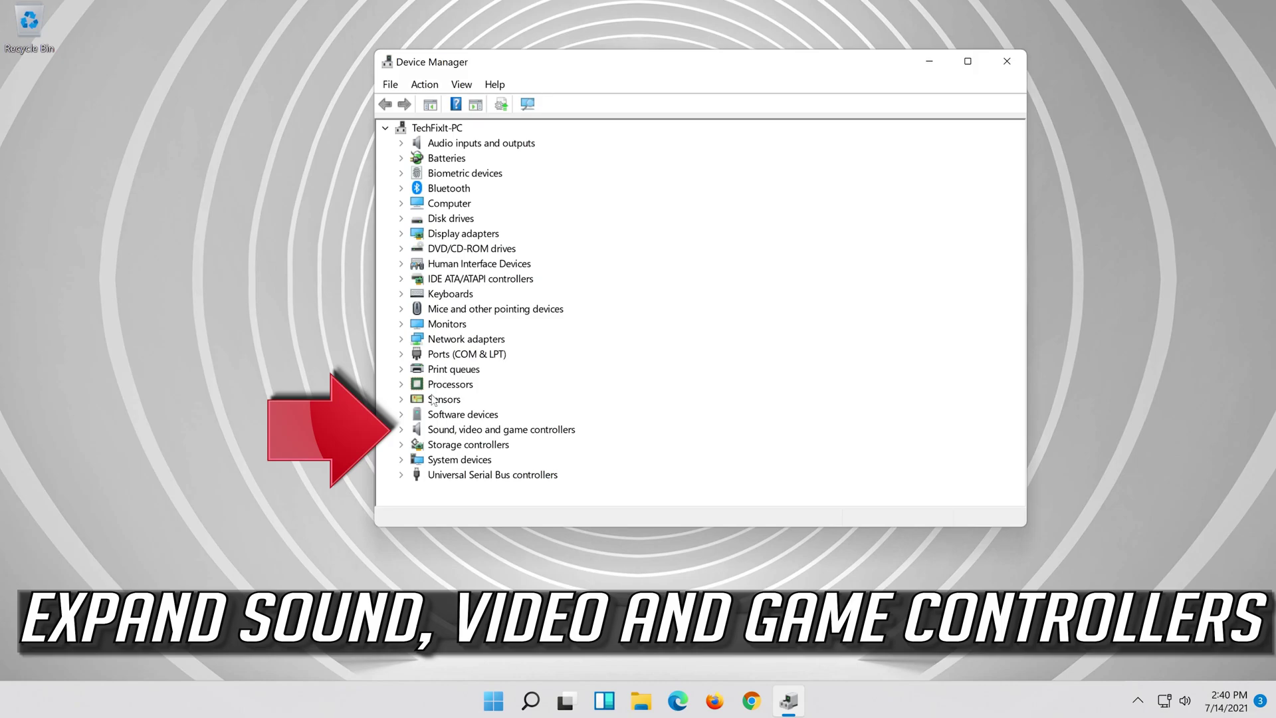
pyautogui.click(401, 429)
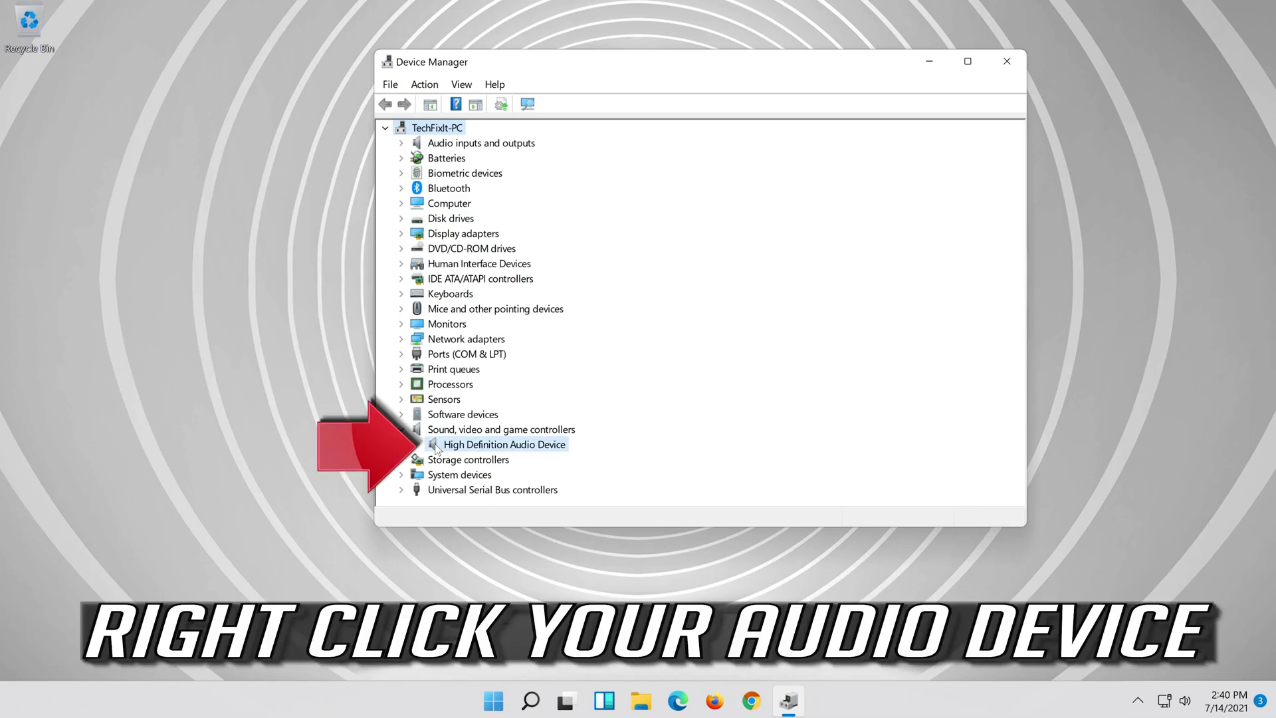
pyautogui.click(435, 446)
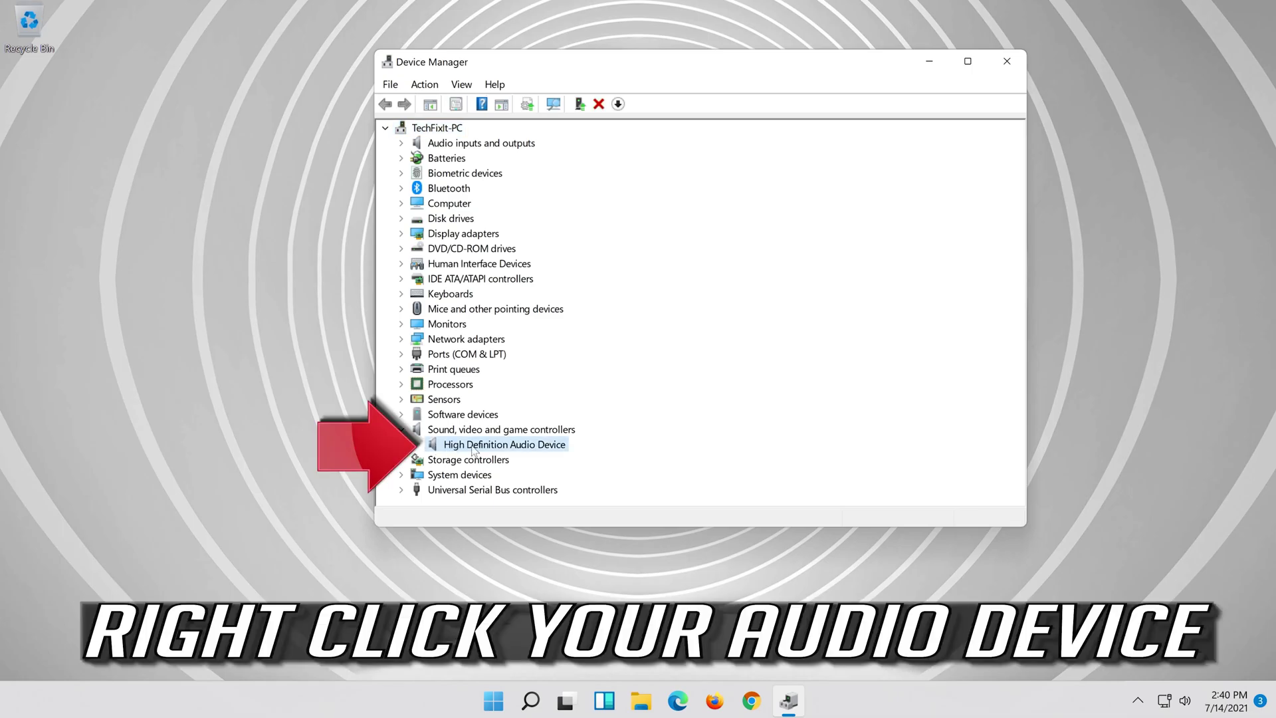
pyautogui.rightClick(533, 449)
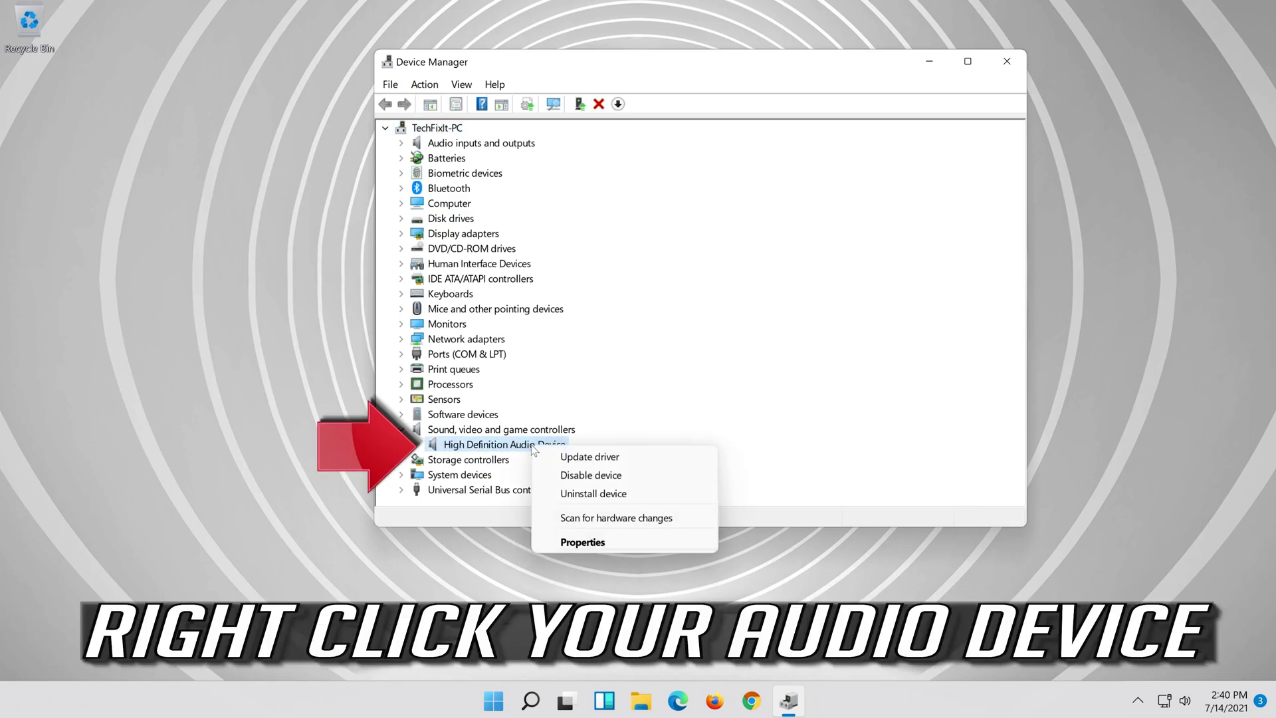
pyautogui.click(624, 544)
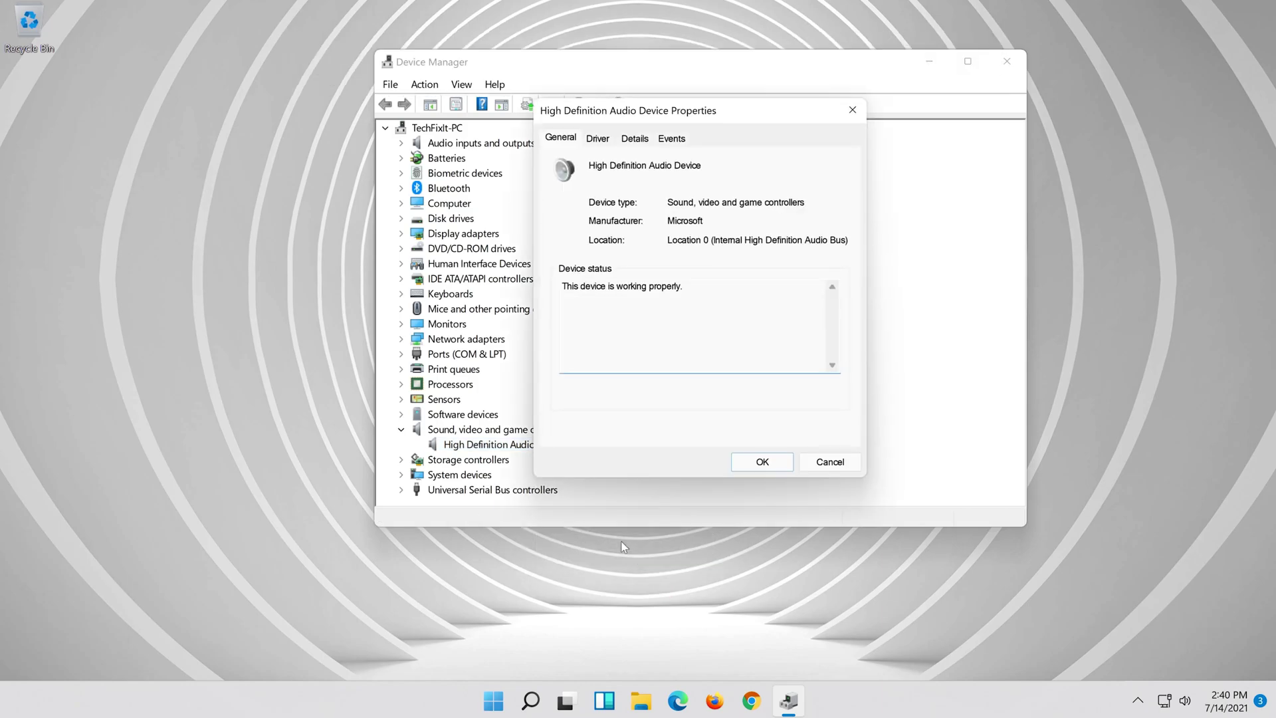
# Launch Update Driver from the High Definition Audio Device's Driver tab.
pyautogui.click(611, 139)
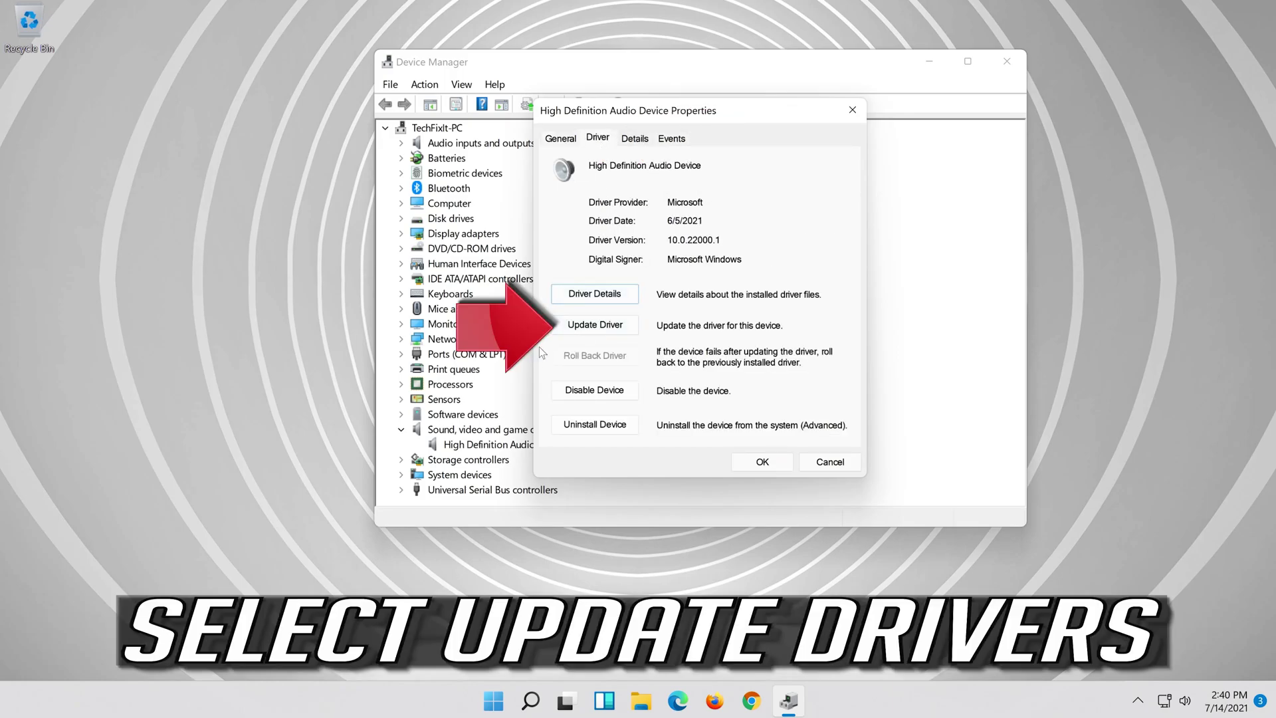
pyautogui.click(599, 327)
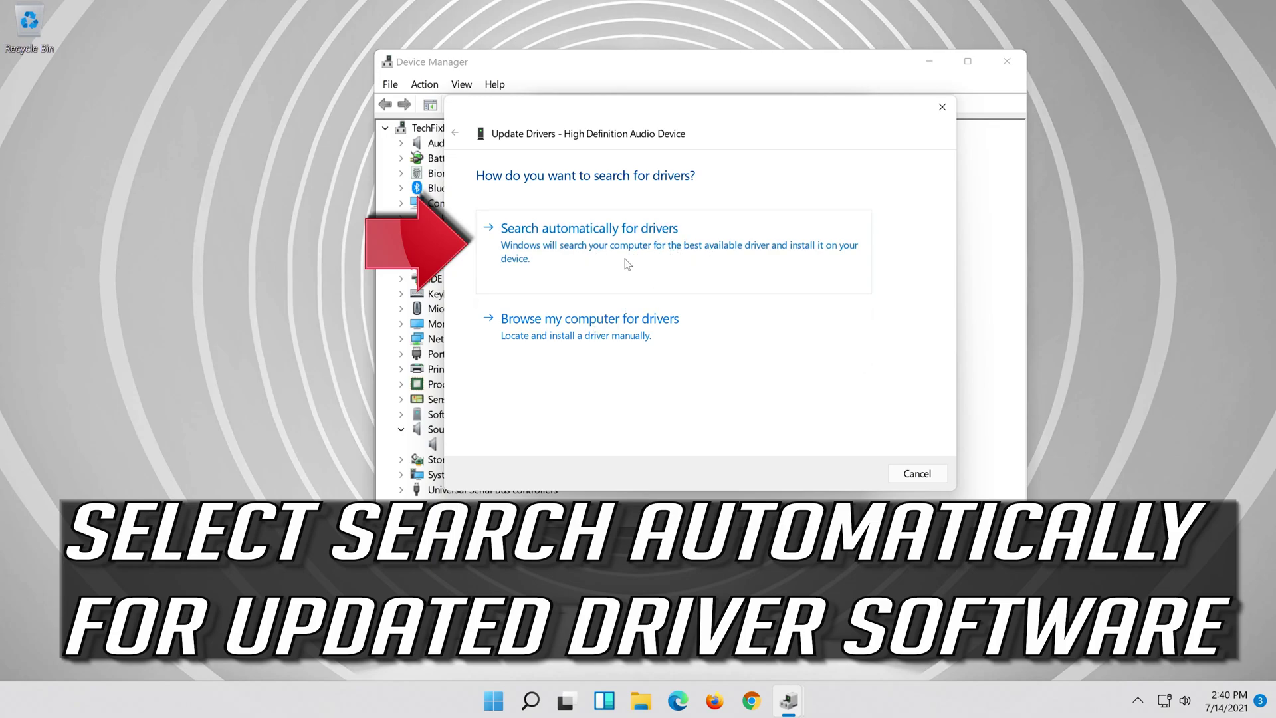
# Search automatically for a better audio driver, then check Windows Update, which reports the PC up to date.
pyautogui.click(700, 257)
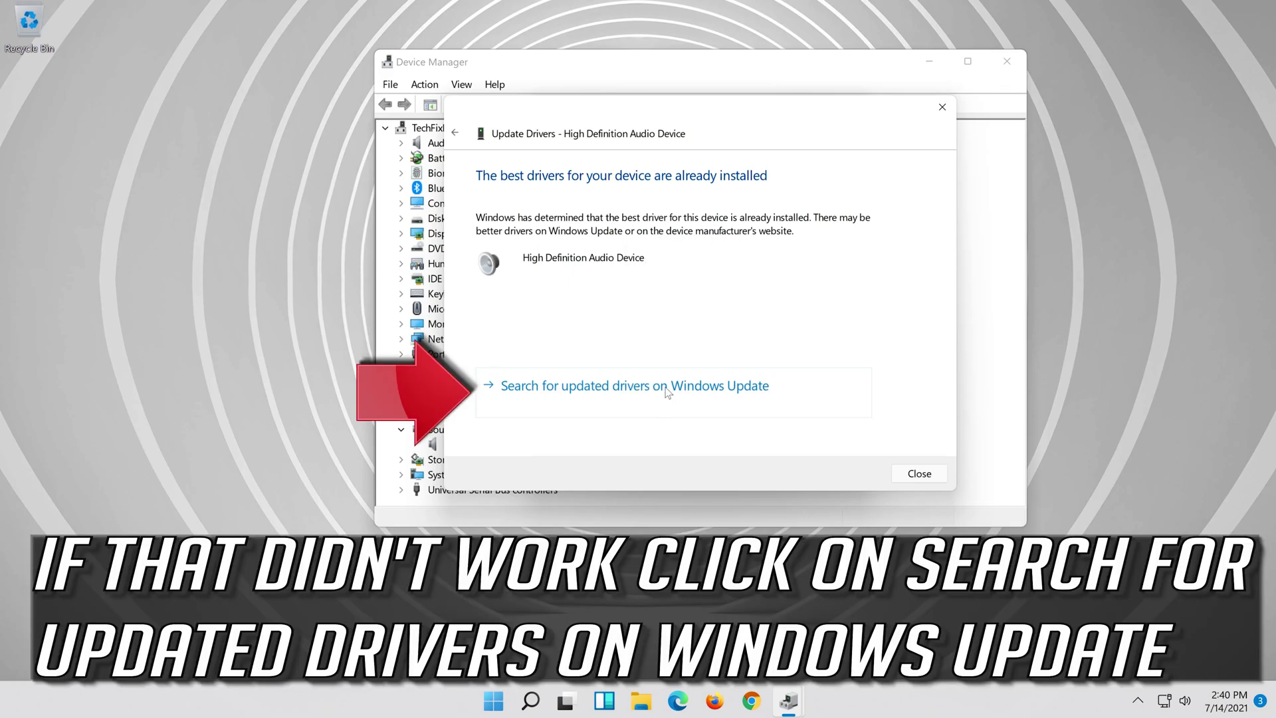
pyautogui.click(684, 404)
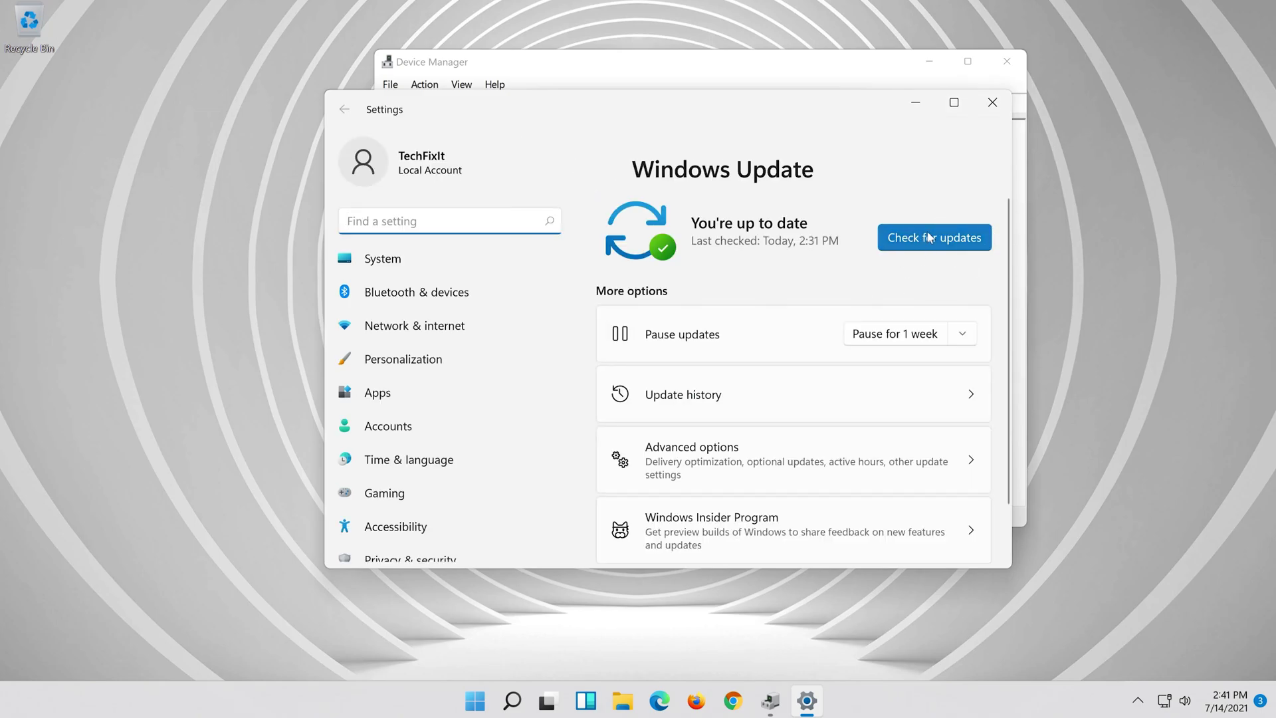
pyautogui.click(929, 236)
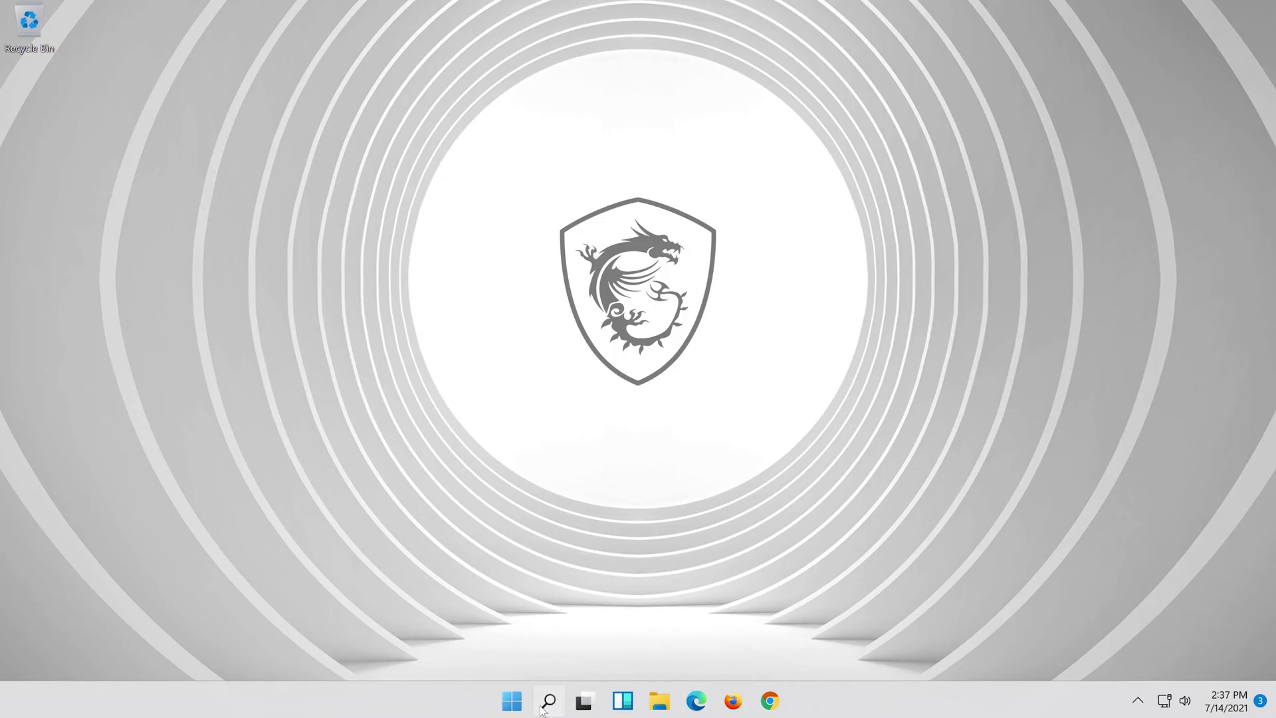
# Reopen Device Manager by searching 'device manager' from the taskbar search.
pyautogui.click(542, 707)
pyautogui.write('de')
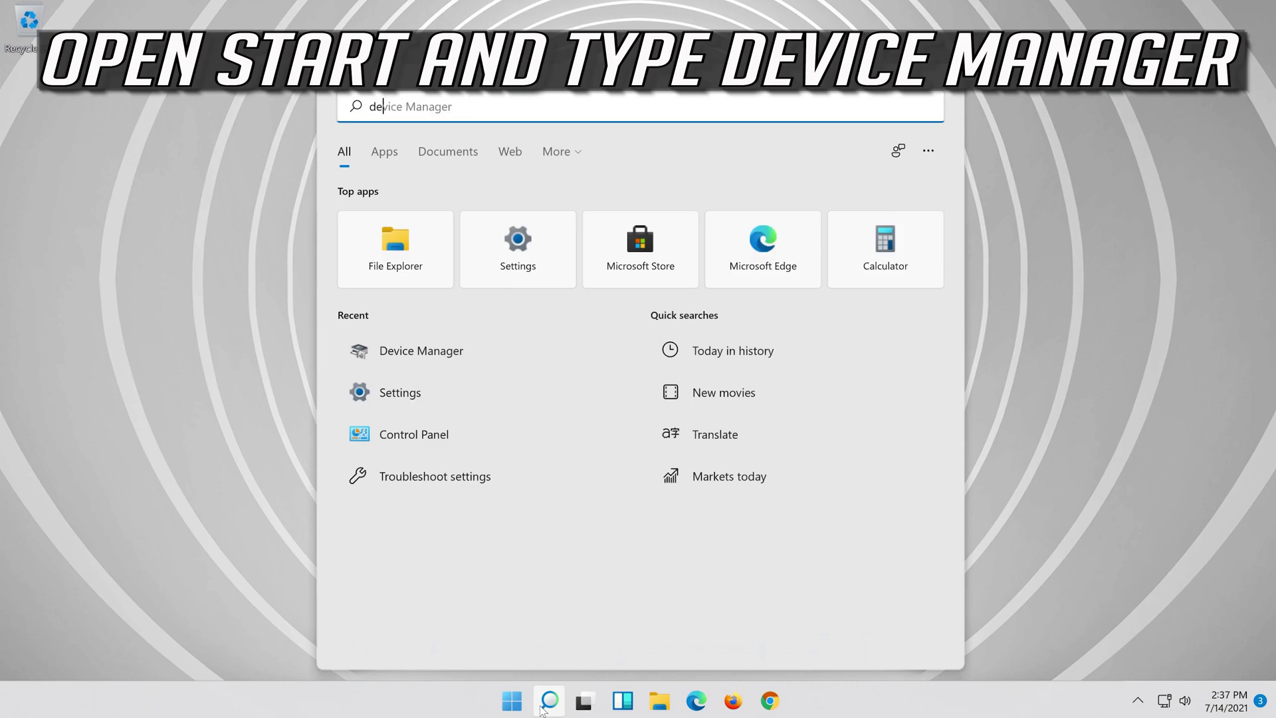
pyautogui.write('vice manager')
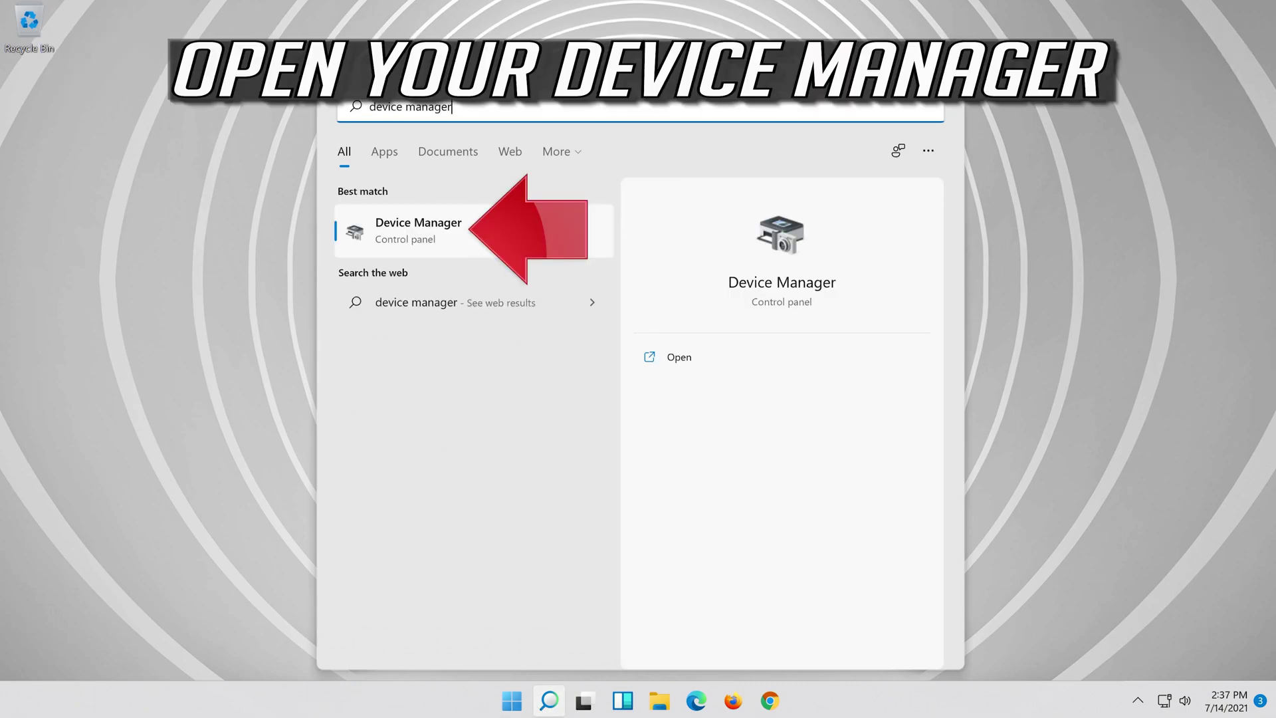
pyautogui.click(476, 241)
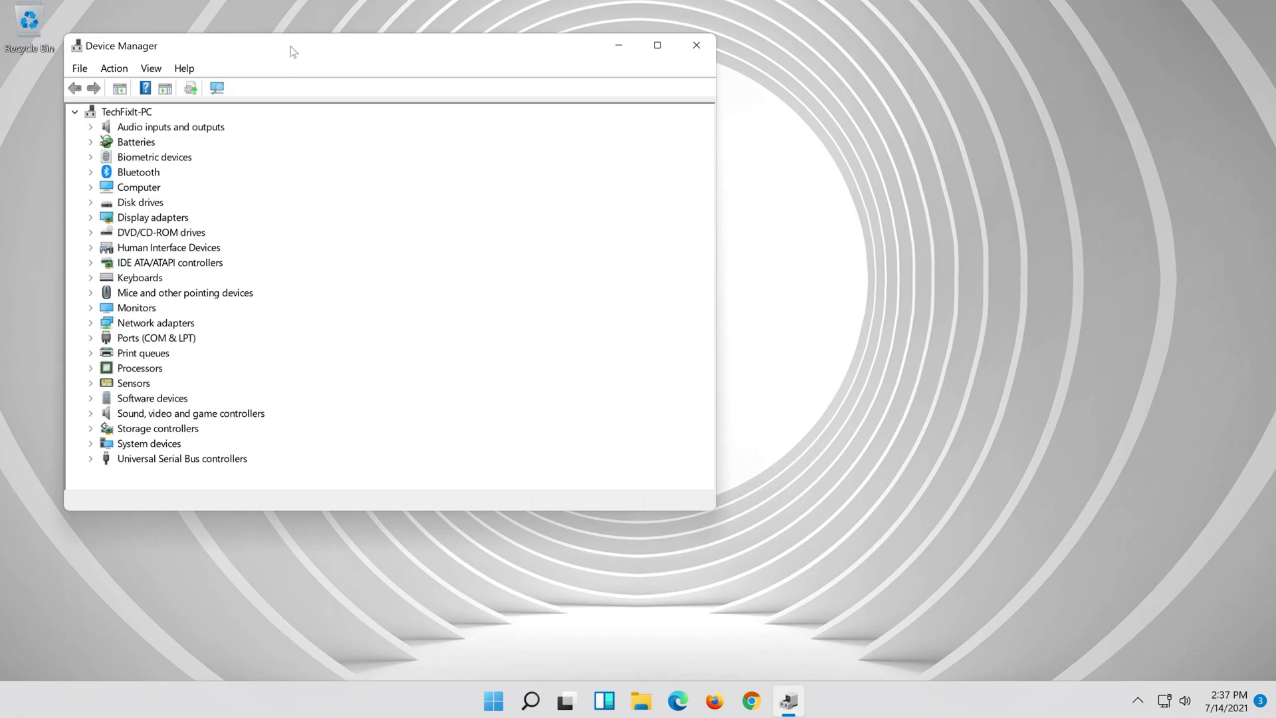
# Center Device Manager and reopen High Definition Audio Device Properties from Sound, video and game controllers.
pyautogui.moveTo(290, 47); pyautogui.dragTo(624, 96)
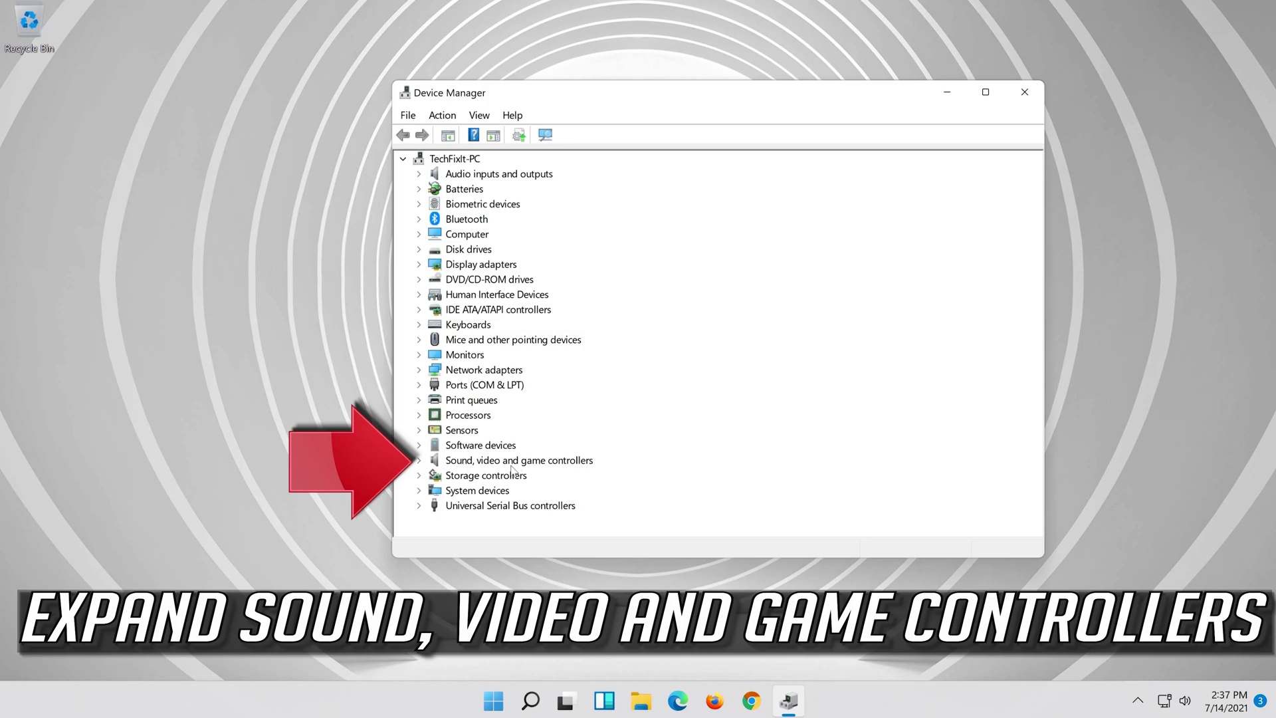
pyautogui.click(418, 460)
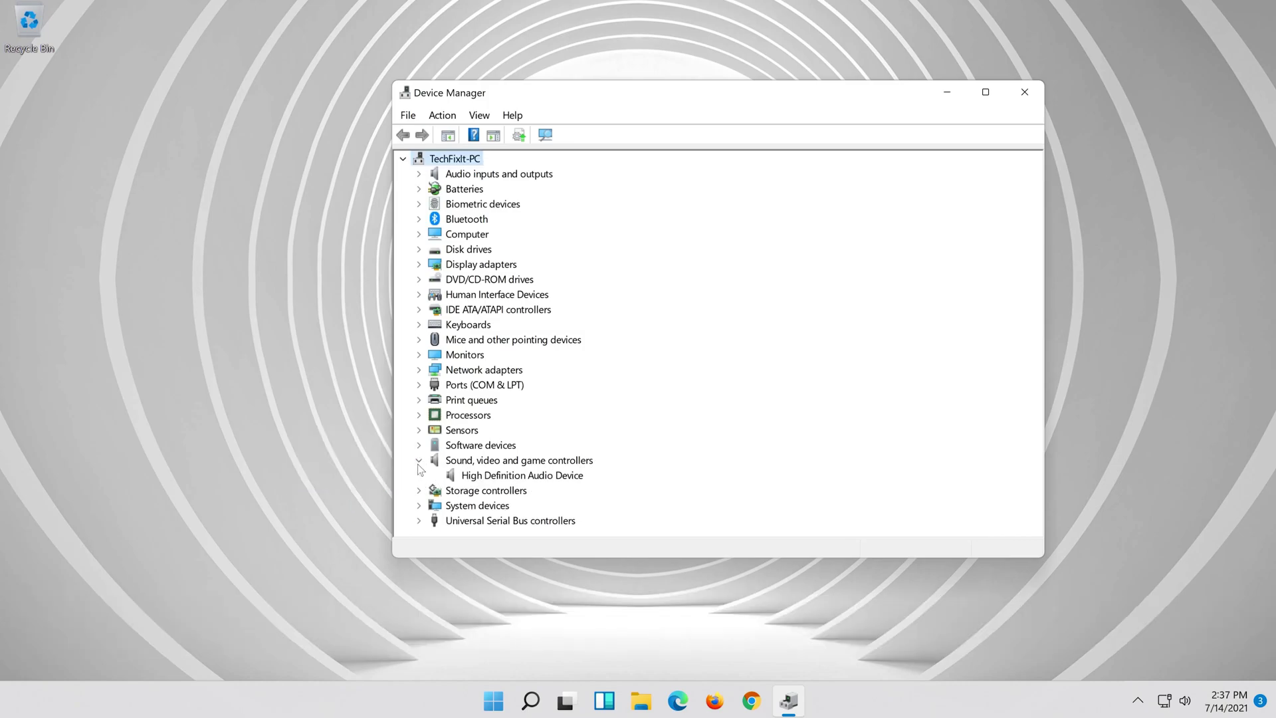
pyautogui.click(473, 481)
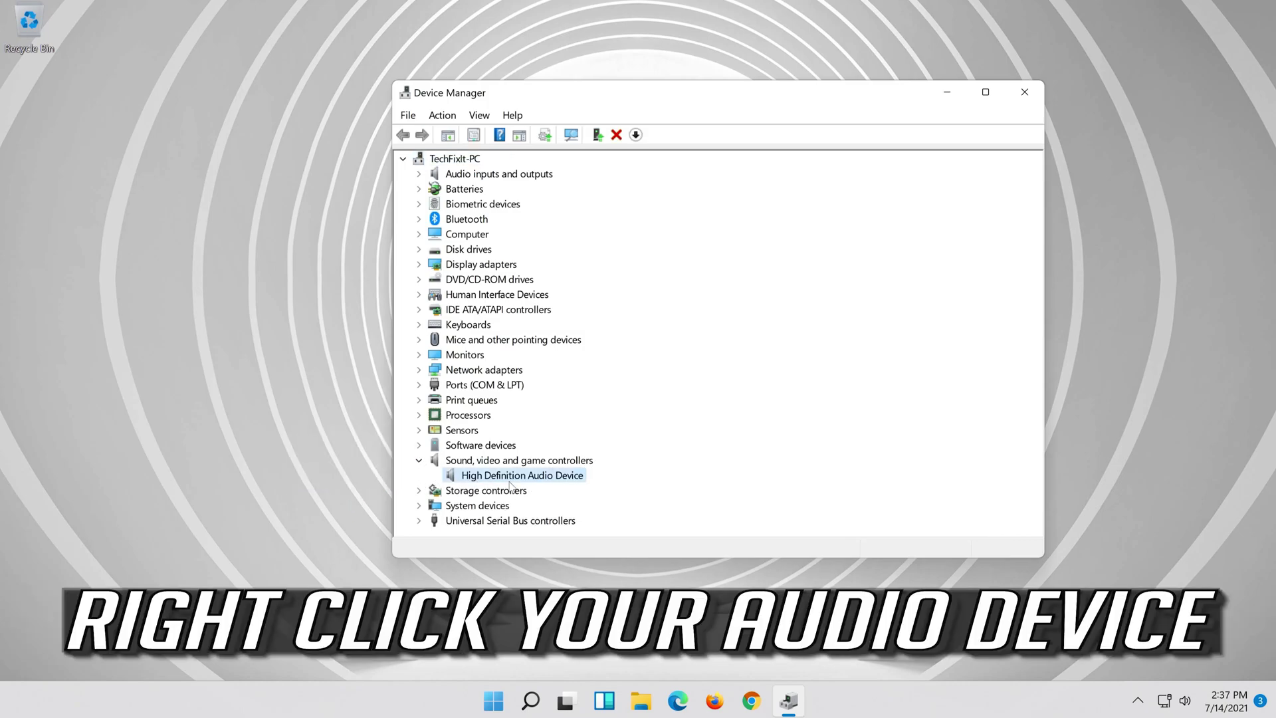
pyautogui.rightClick(570, 483)
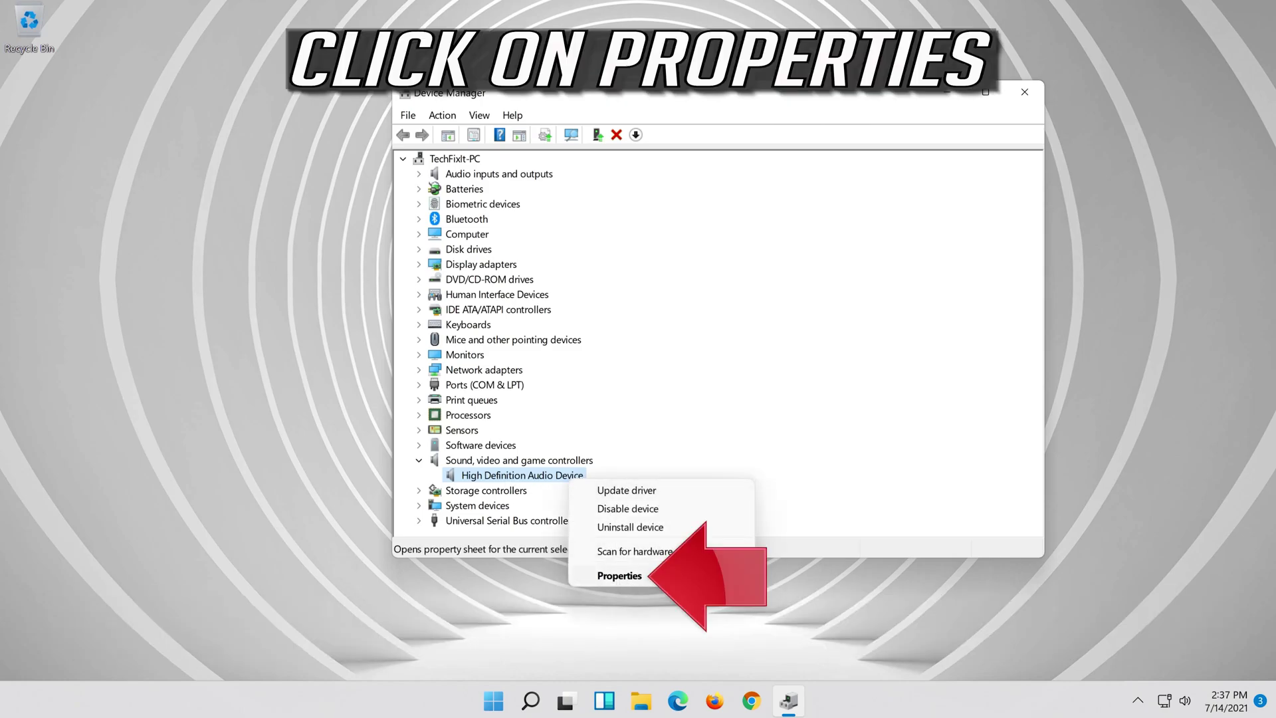
pyautogui.click(667, 575)
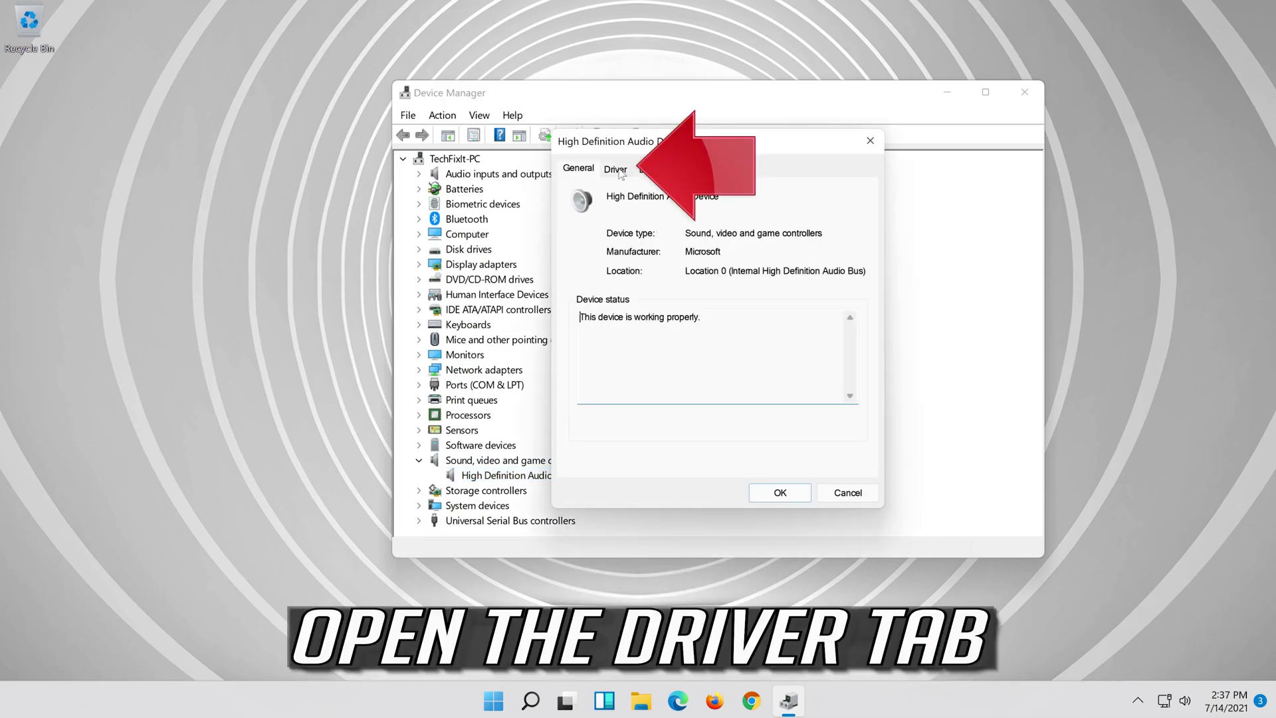
# Start Update Driver again from the High Definition Audio Device's Driver tab.
pyautogui.click(613, 170)
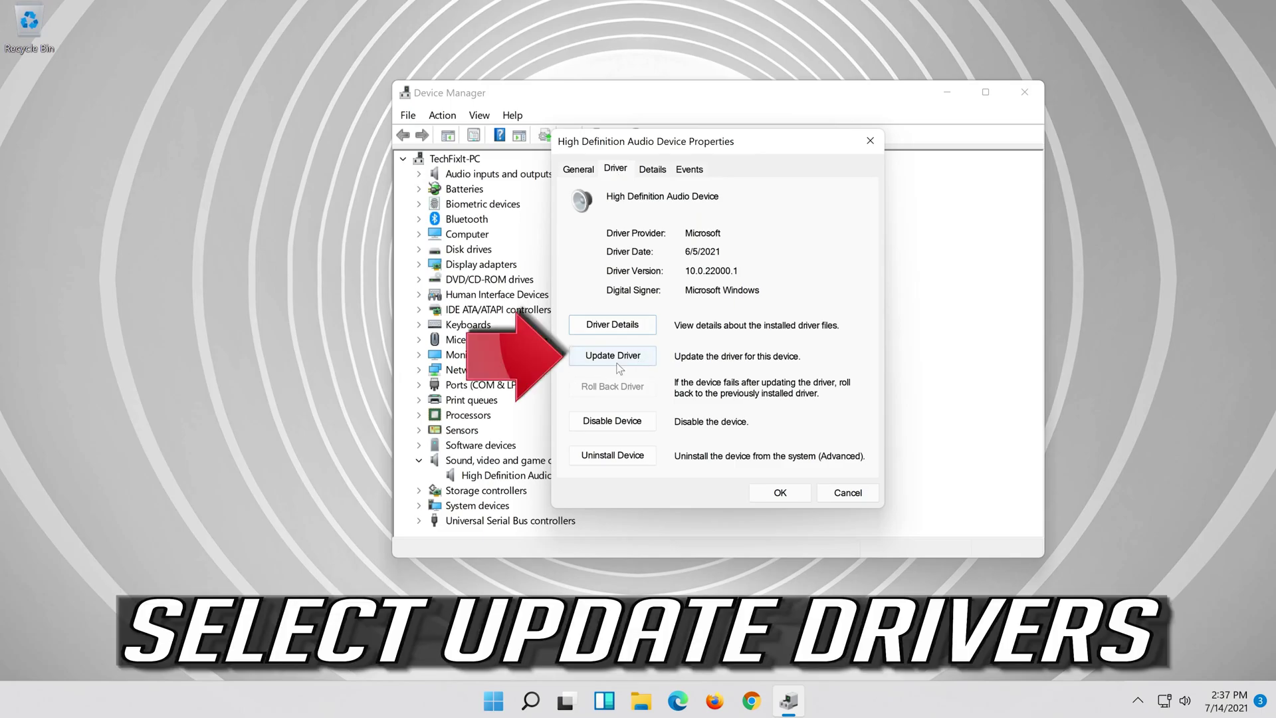
pyautogui.click(616, 364)
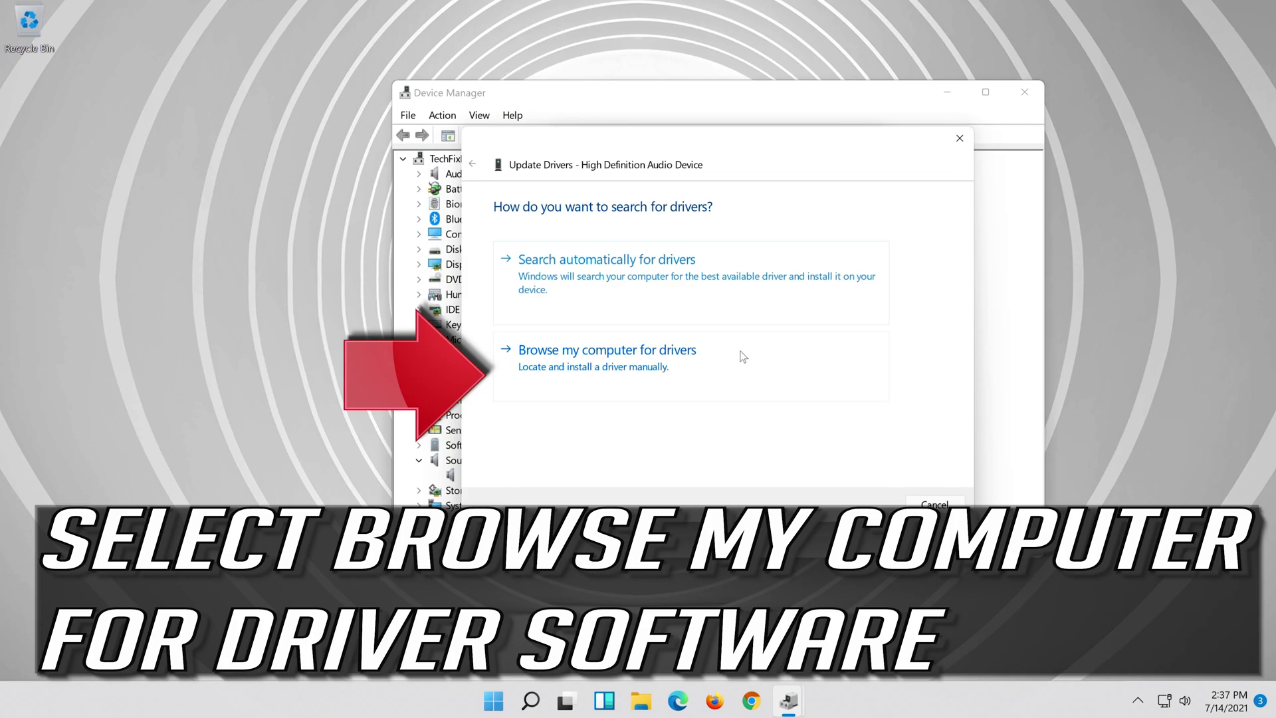
# Browse this computer, pick High Definition Audio Device from the compatible driver list, and continue.
pyautogui.click(688, 366)
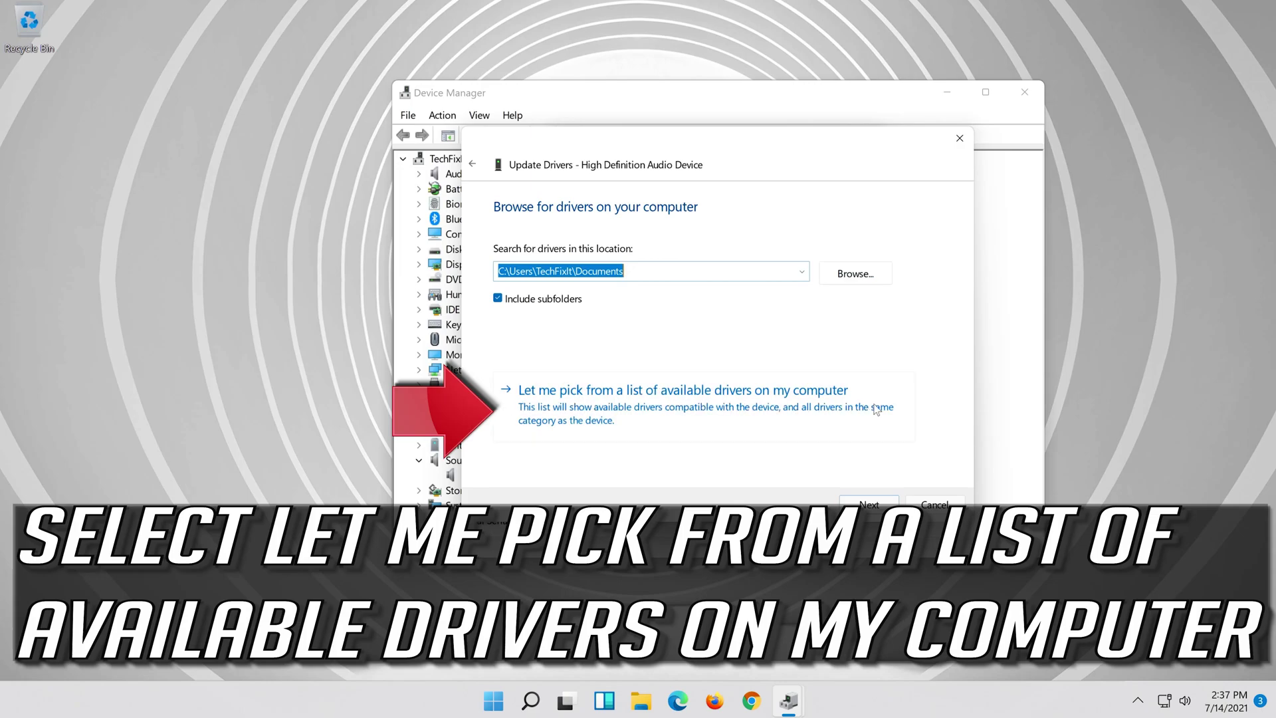
pyautogui.click(625, 419)
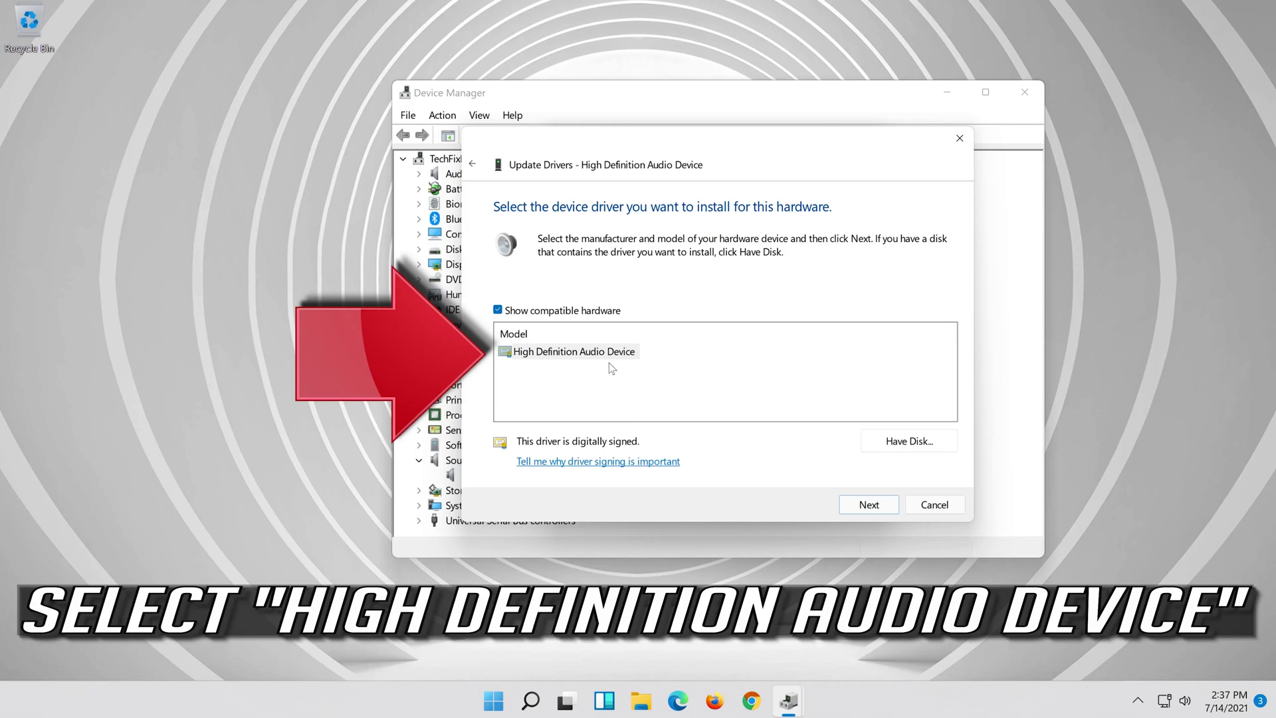
pyautogui.click(603, 352)
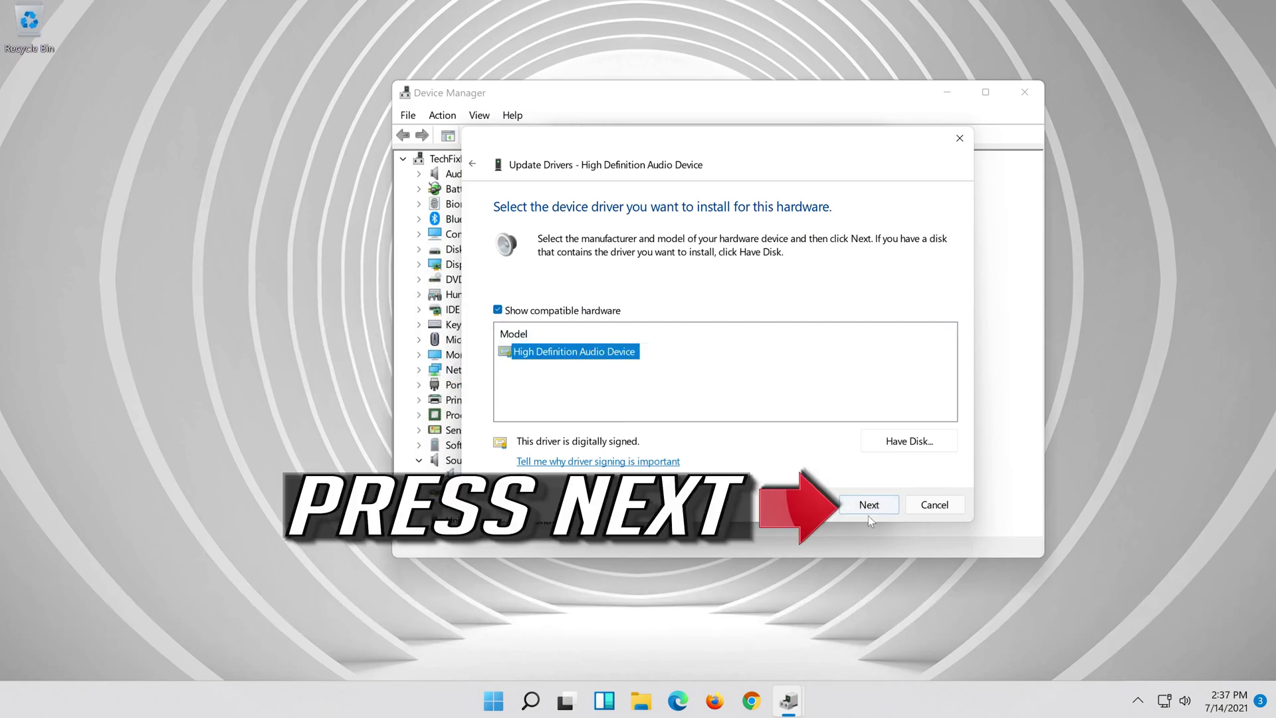
pyautogui.click(883, 509)
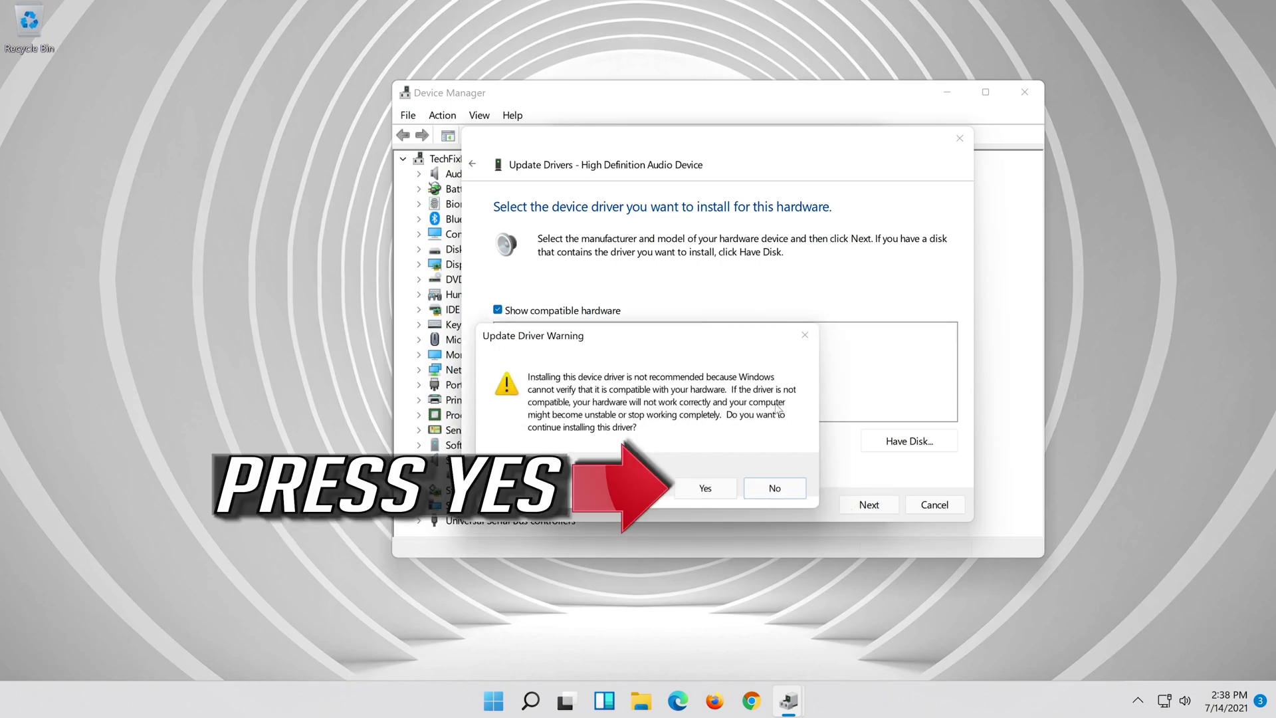
# Confirm the driver install, close the wizard and Properties dialog, and accept the restart.
pyautogui.click(705, 490)
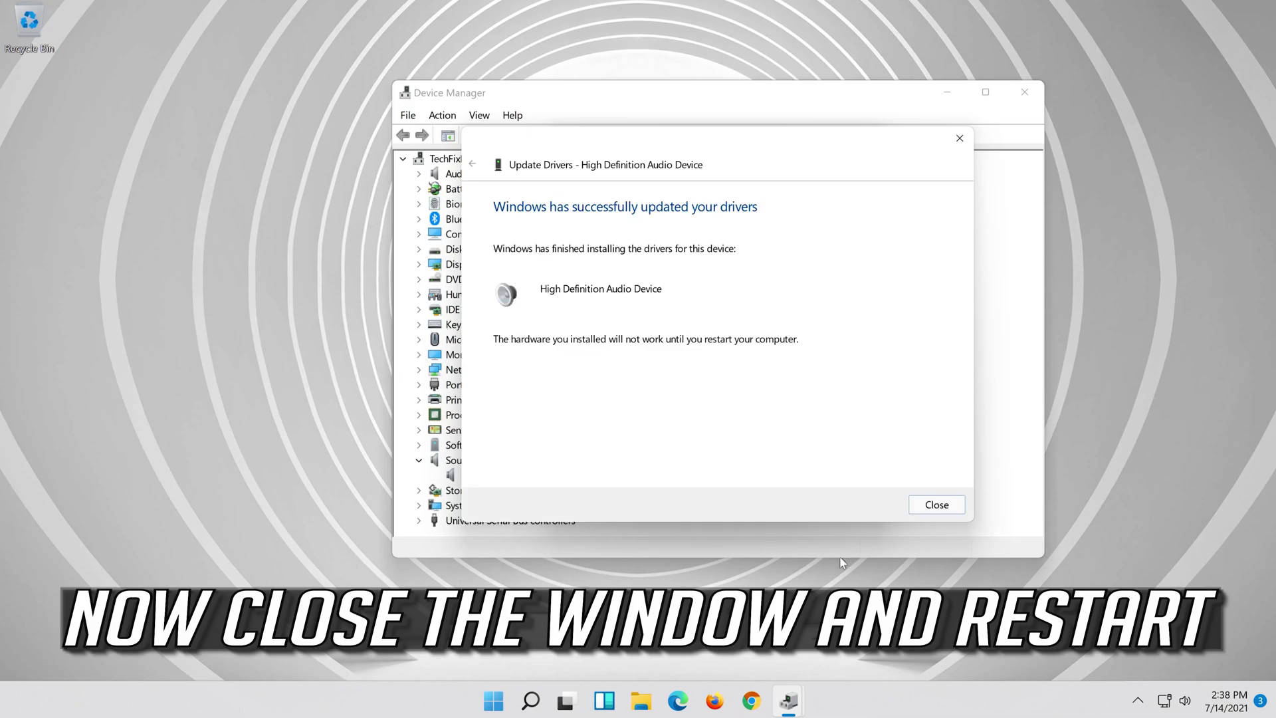
pyautogui.click(937, 506)
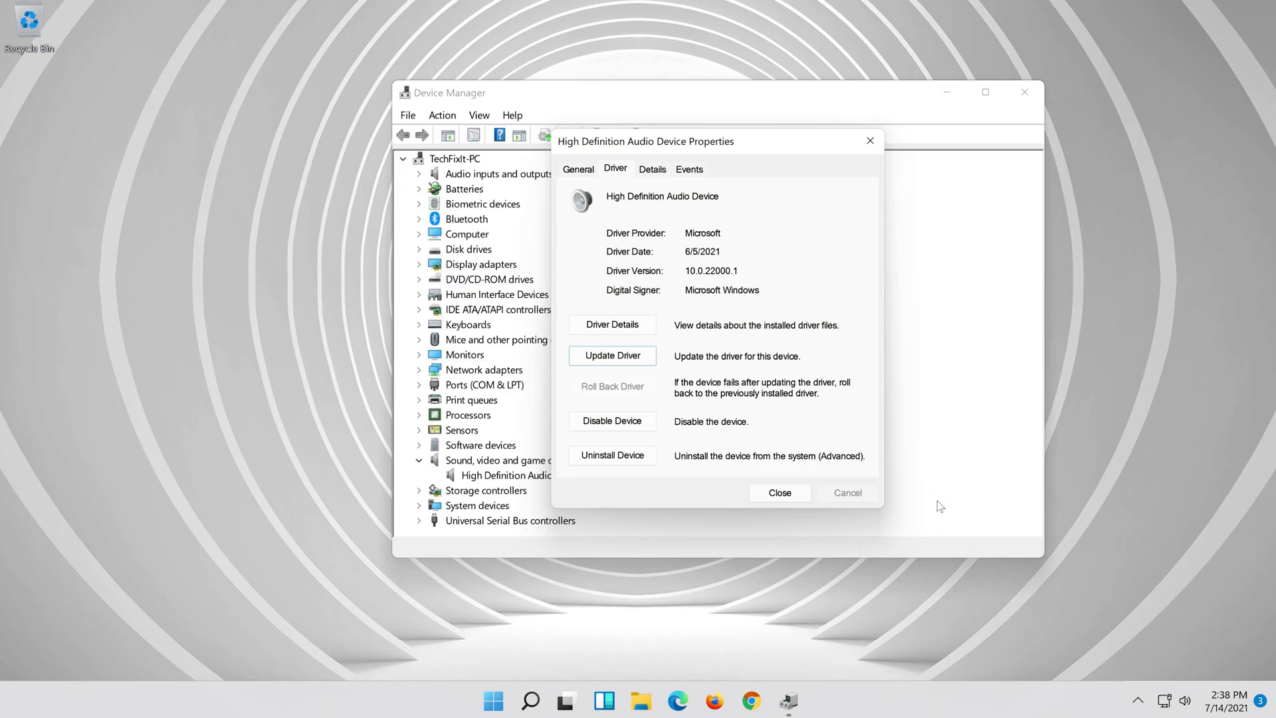
pyautogui.click(780, 493)
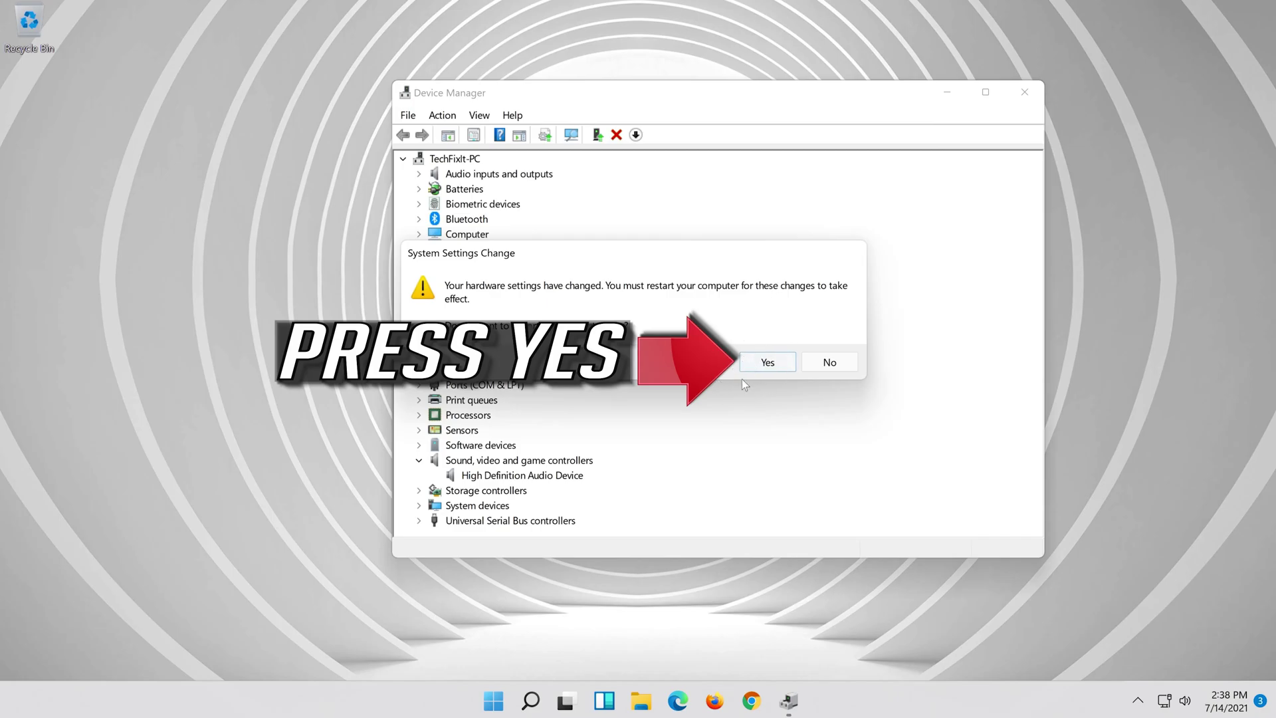
pyautogui.click(768, 363)
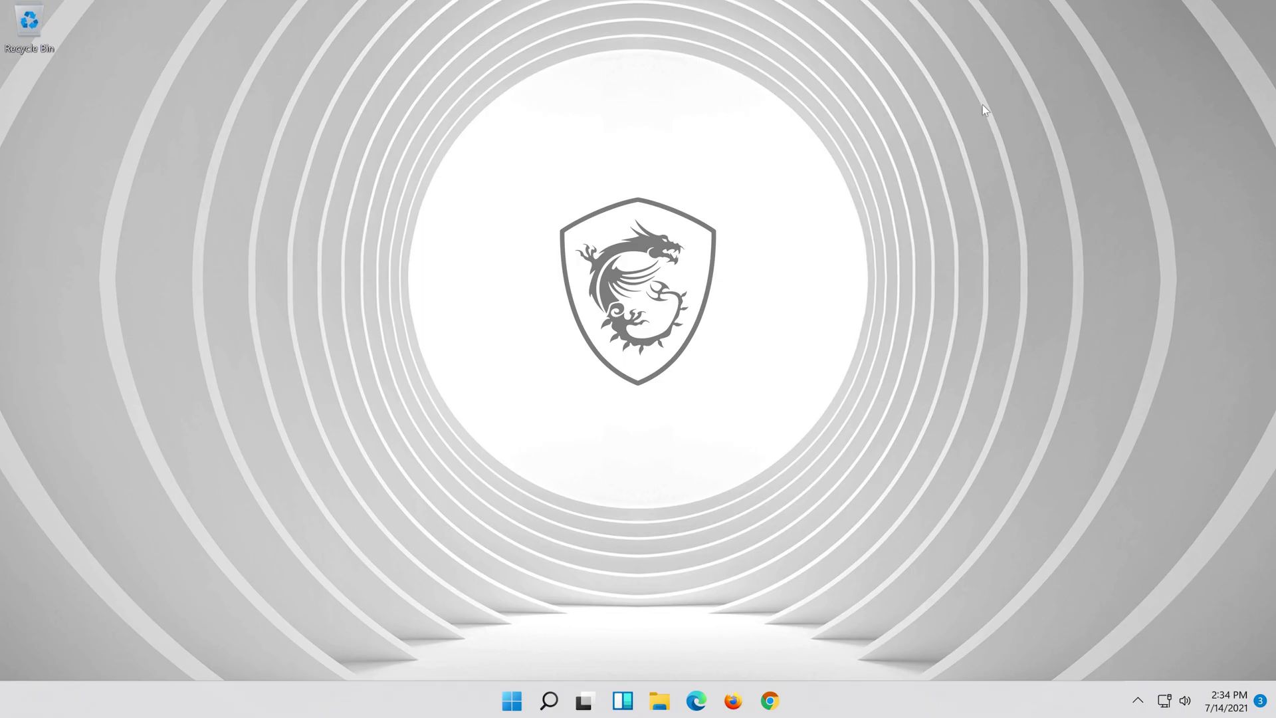
# After the restart, search 'device manager' from the taskbar and launch Device Manager.
pyautogui.click(541, 708)
pyautogui.write('dev')
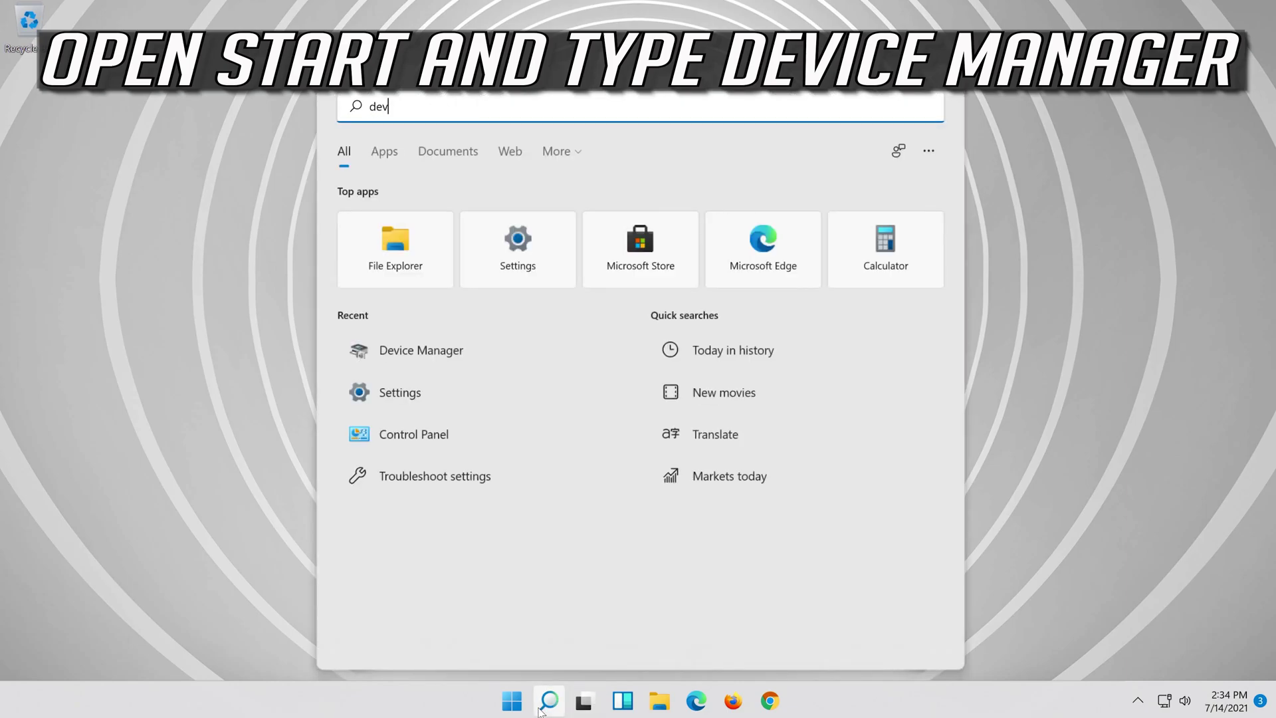
pyautogui.write('ice manager')
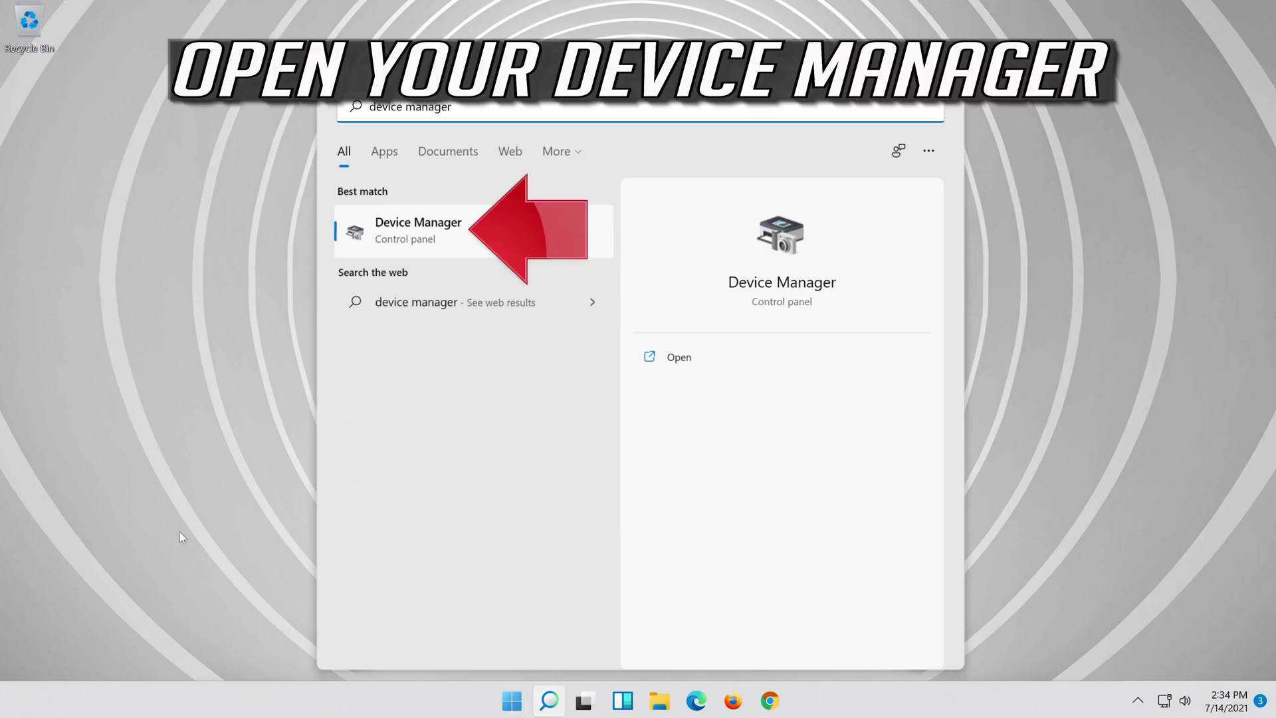
pyautogui.click(444, 240)
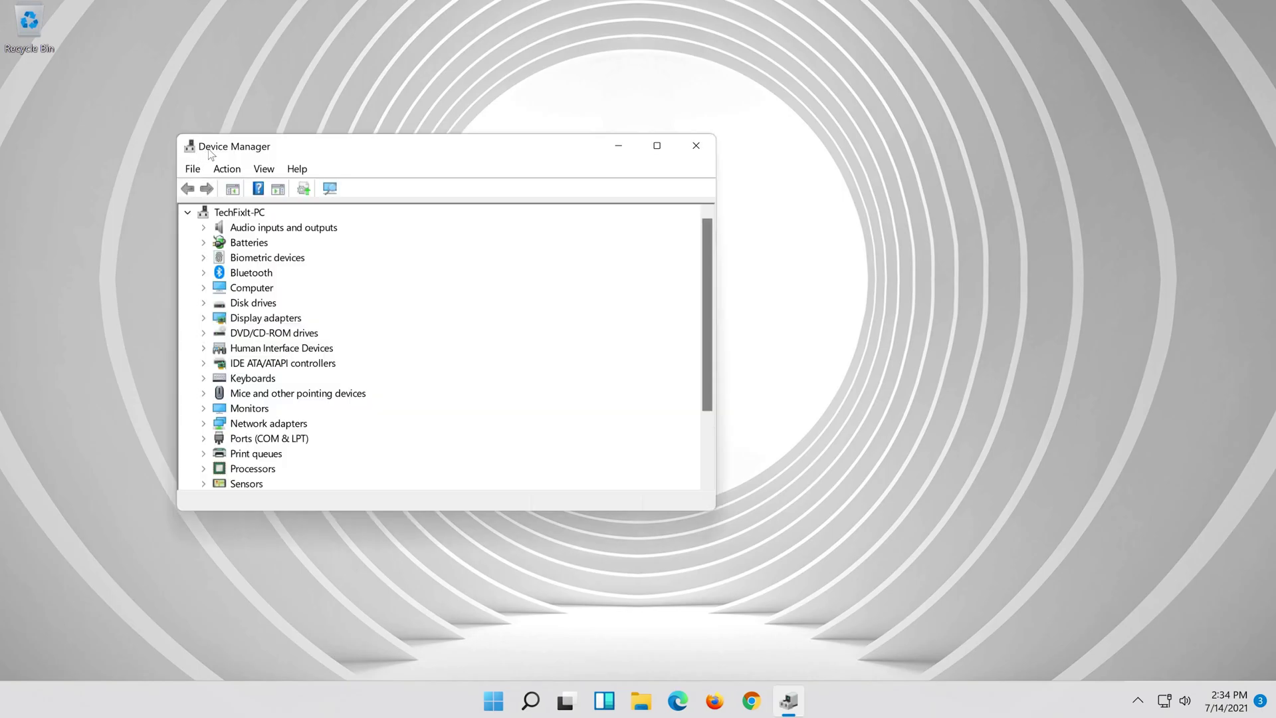
# Open Properties for High Definition Audio Device under Sound, video and game controllers.
pyautogui.moveTo(226, 149); pyautogui.dragTo(509, 156)
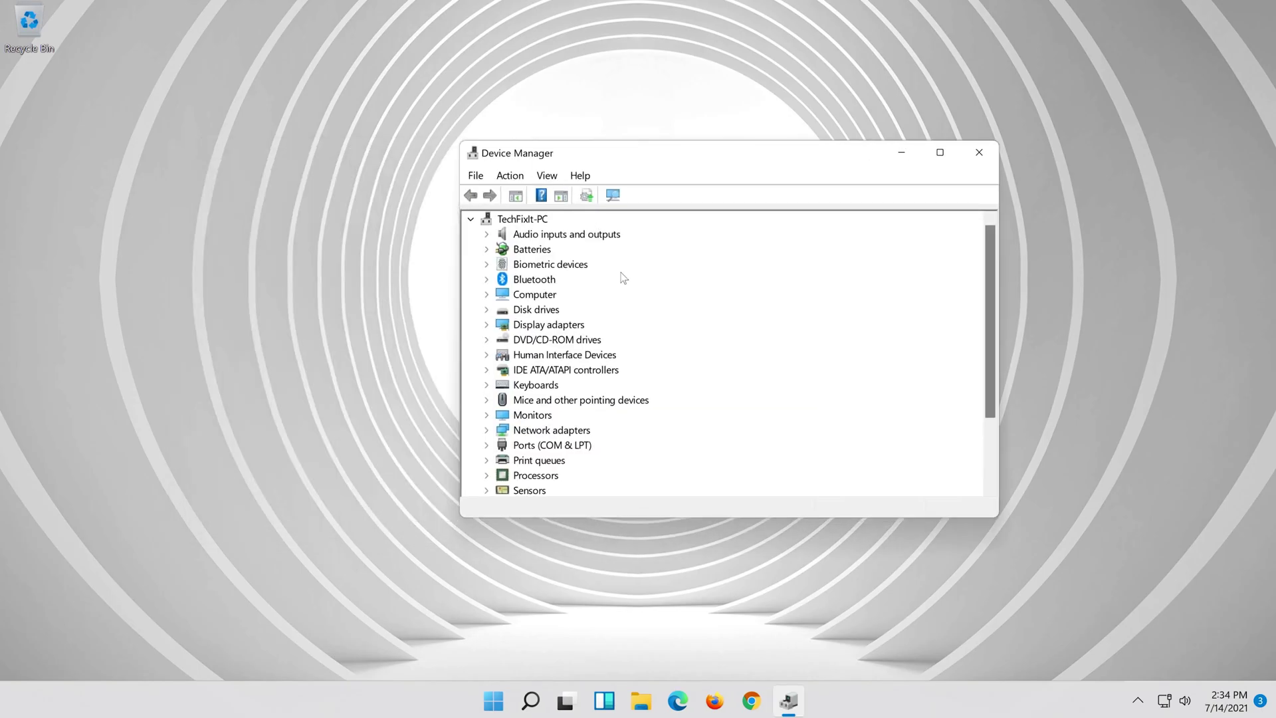
pyautogui.scroll(-2, 658, 351)
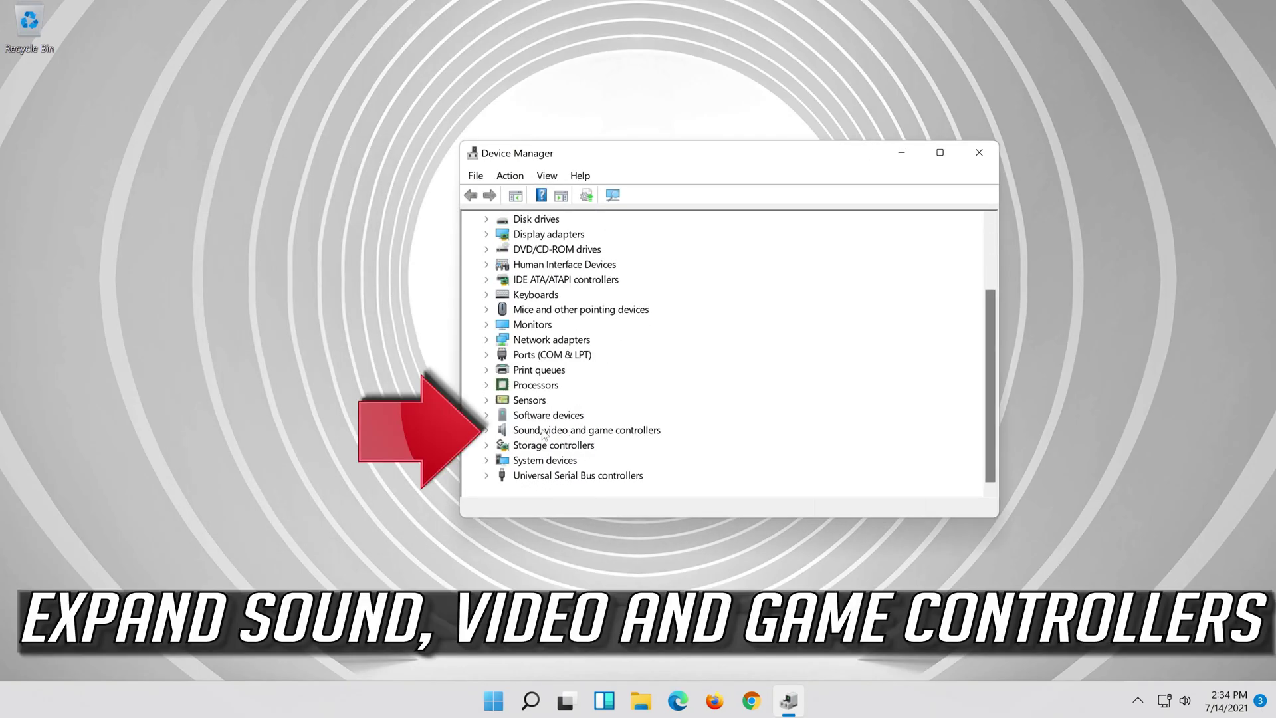
pyautogui.click(486, 430)
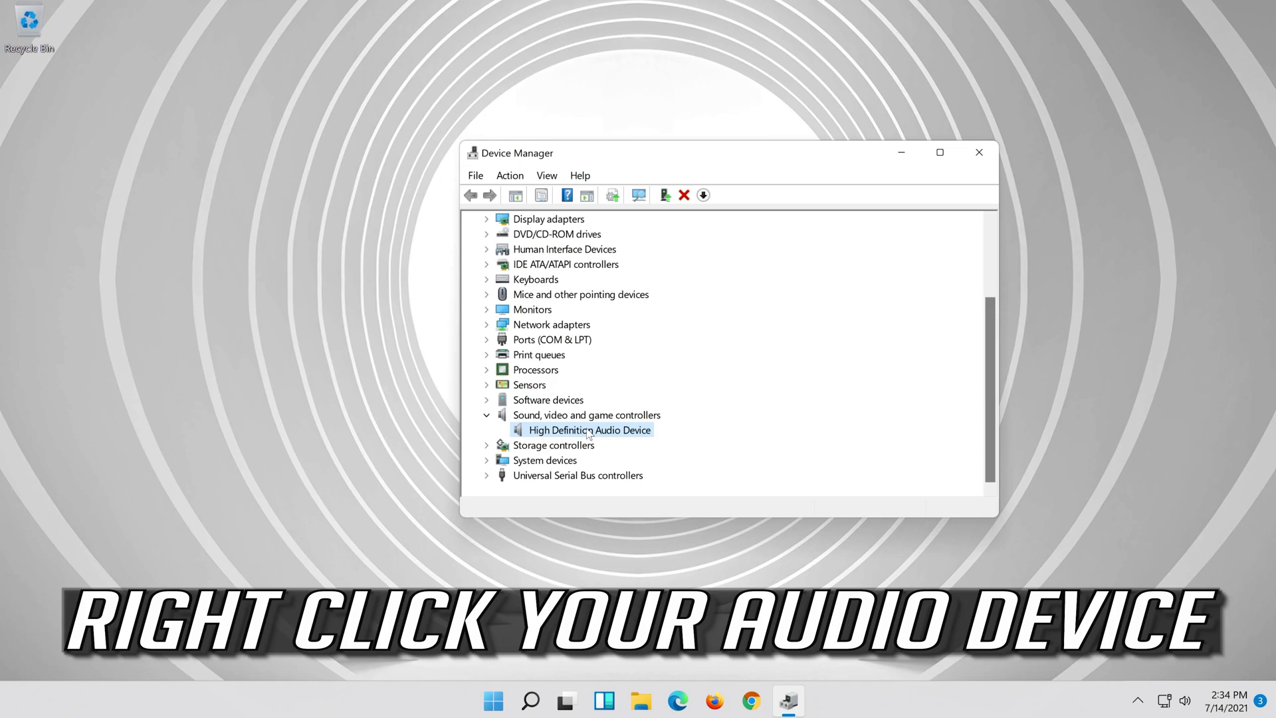
pyautogui.rightClick(589, 434)
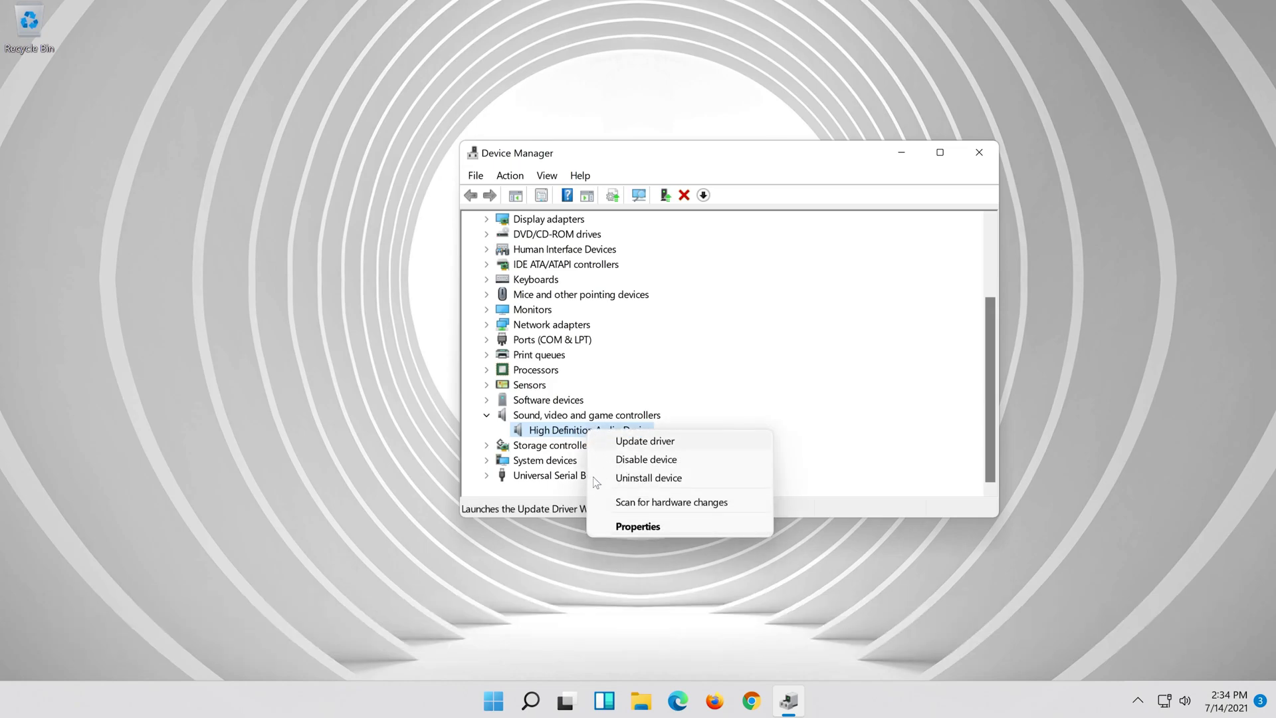
pyautogui.click(654, 530)
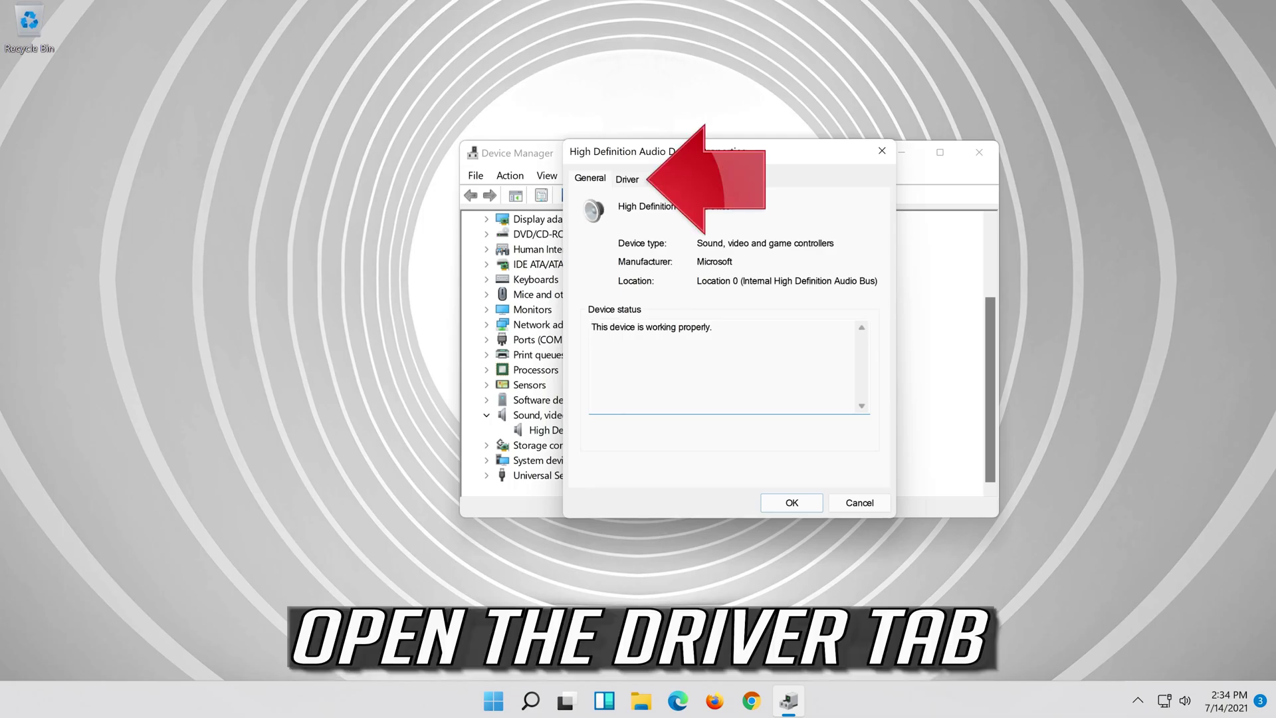
# Uninstall High Definition Audio Device from its Driver tab and confirm the removal.
pyautogui.click(618, 186)
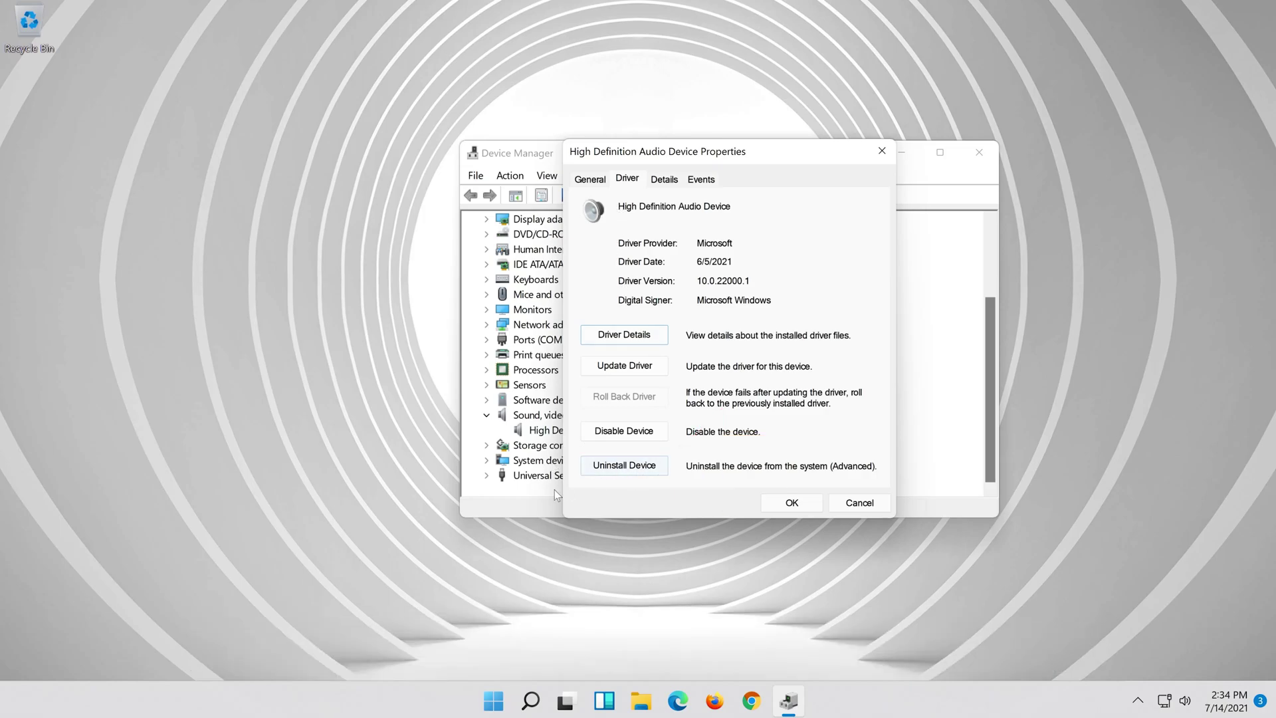
pyautogui.click(624, 466)
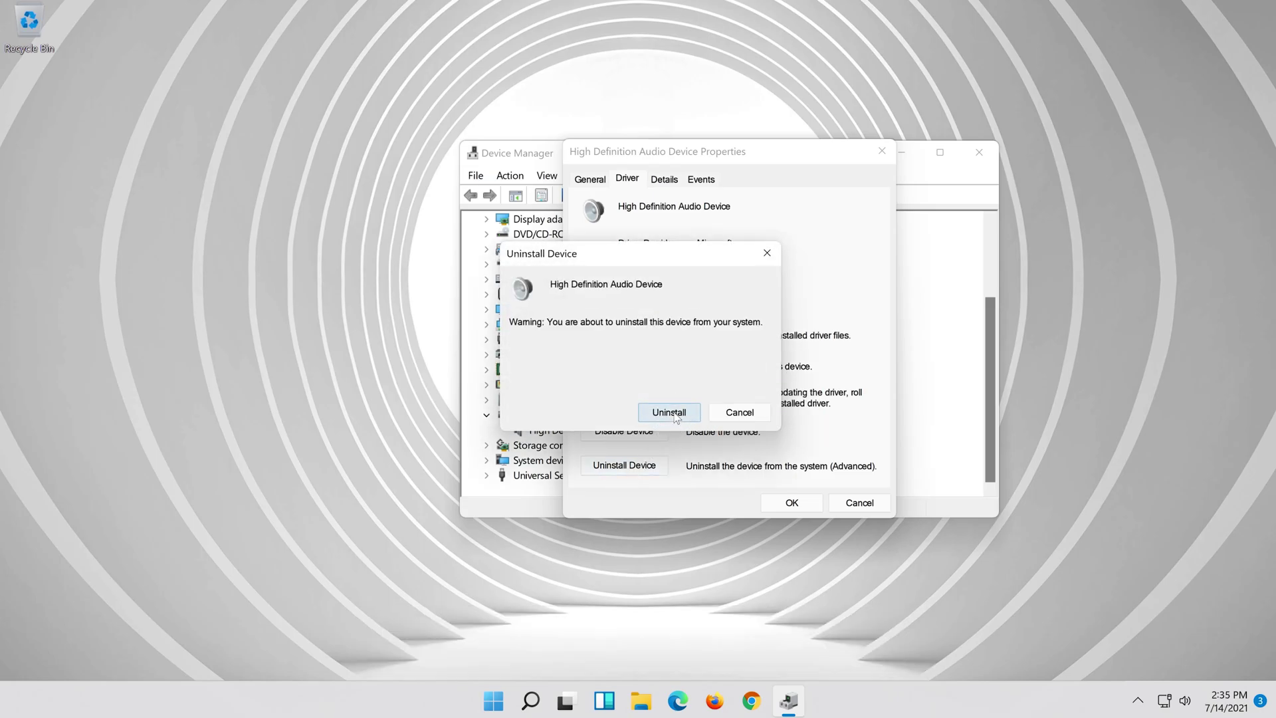
pyautogui.click(674, 414)
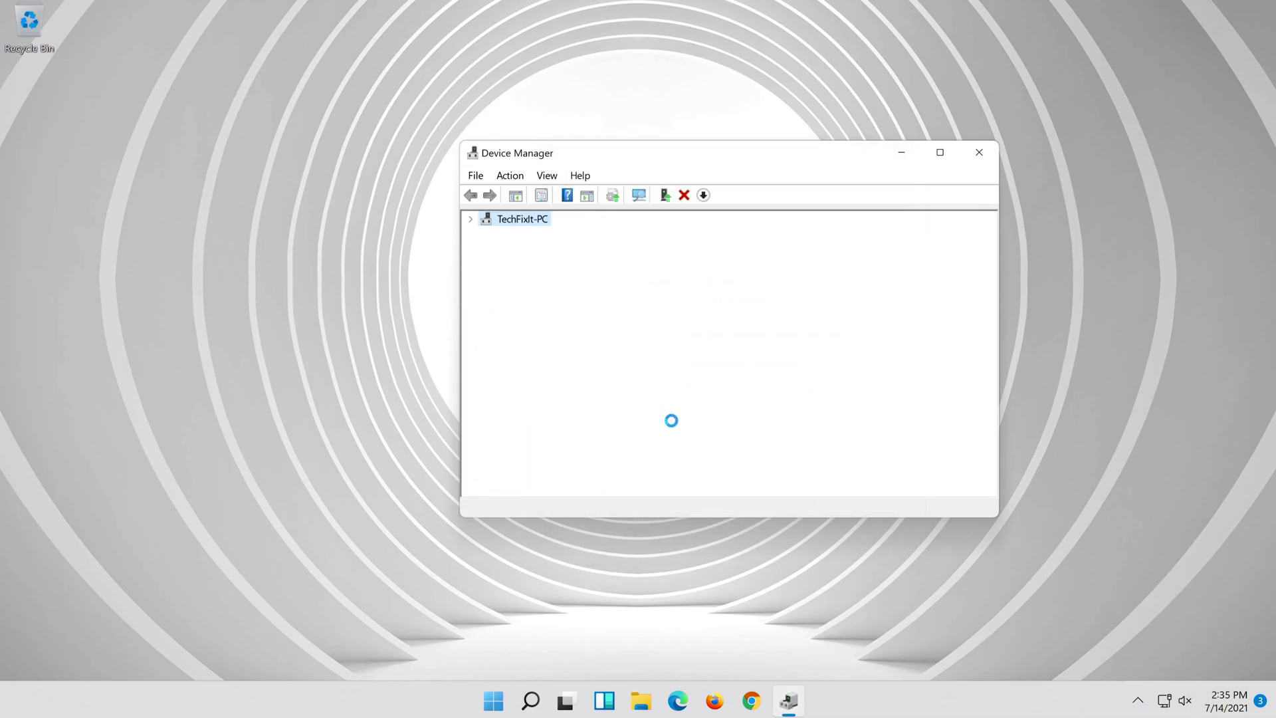